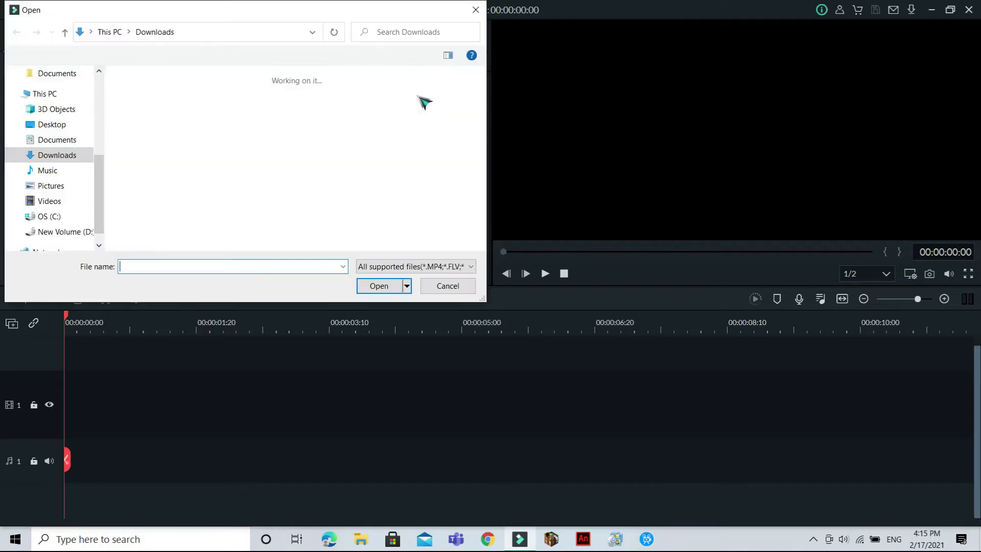
- Import the Pexels video of the man walking from Downloads and place it at the start of video track 1
double_click(153, 130)
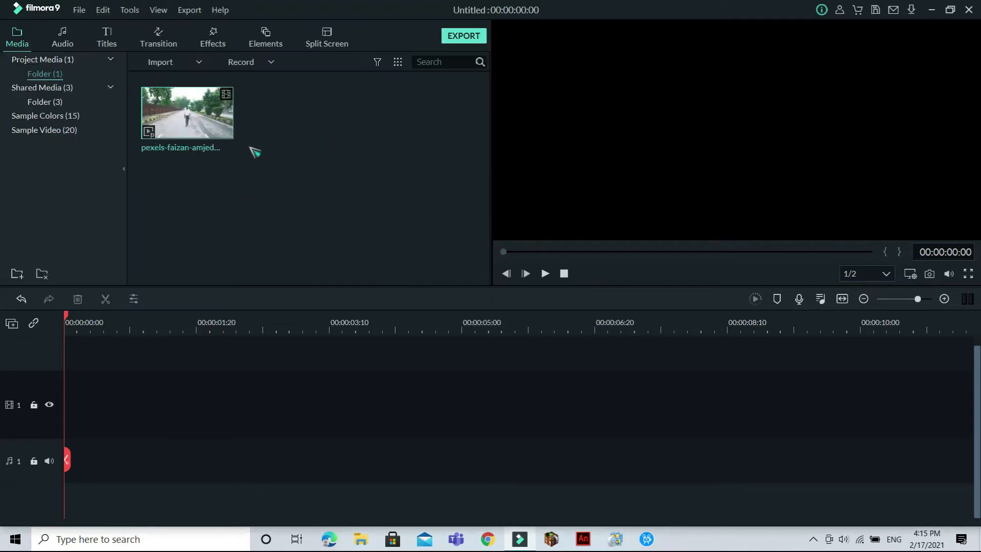
drag(186, 112, 75, 423)
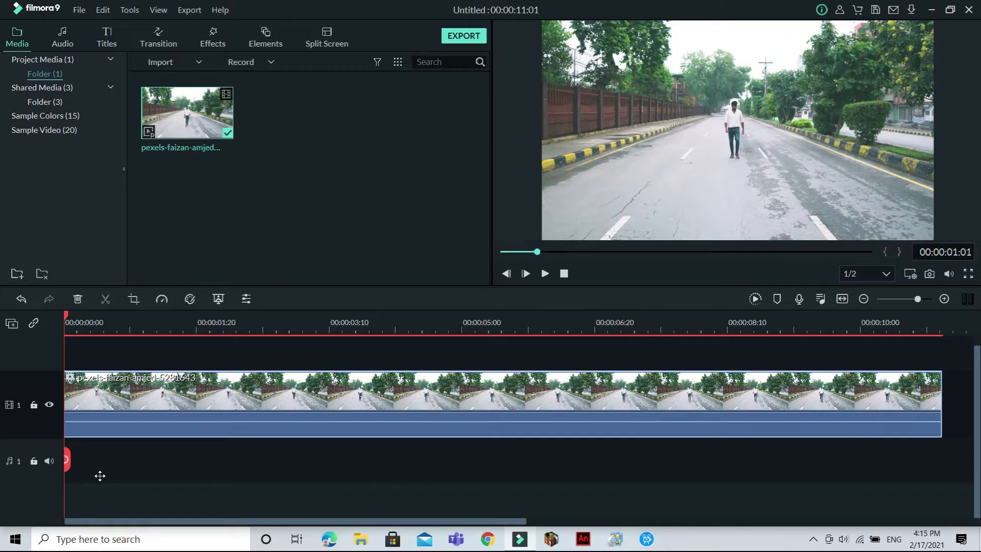
- Split the video clip at 00:00:05:21 and delete the part before the cut
drag(100, 476, 519, 459)
click(517, 457)
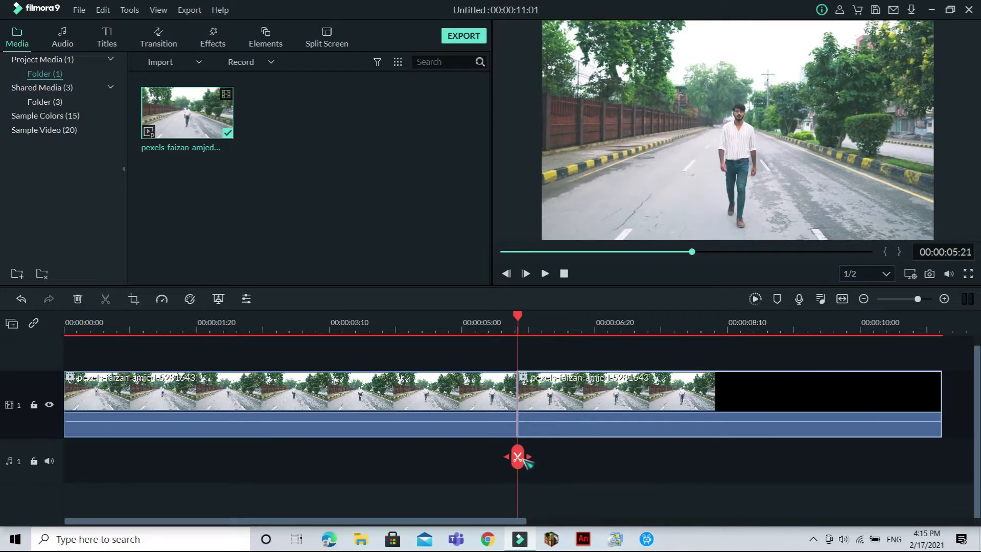
click(79, 298)
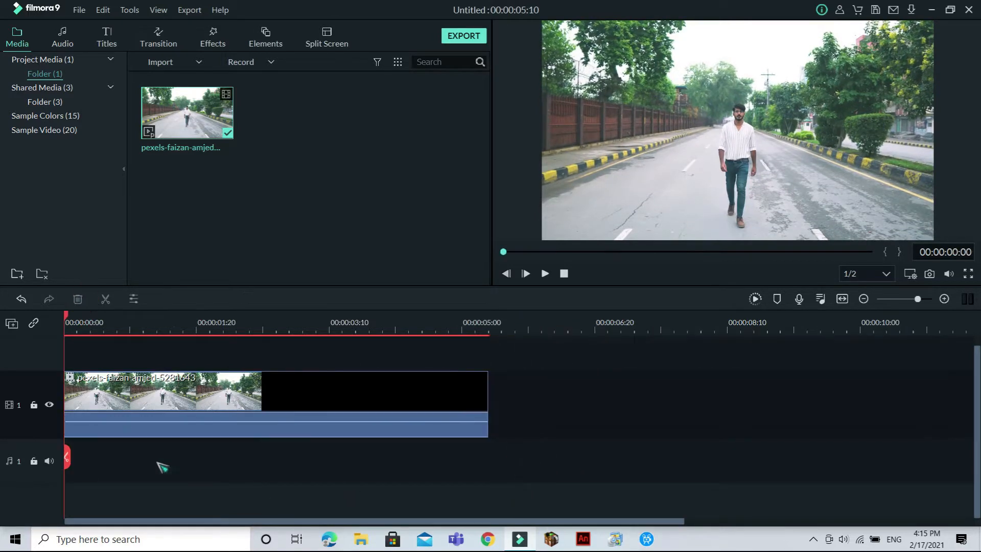
- Split the remaining clip at 00:00:01:06 and move its second part to about 00:00:08:10, leaving a gap
click(81, 463)
drag(107, 467, 162, 478)
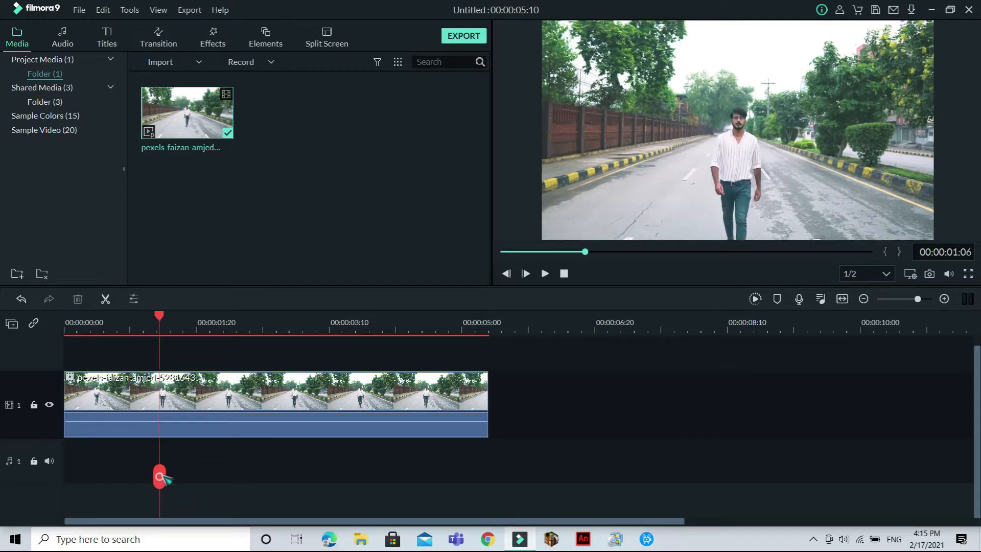
click(160, 477)
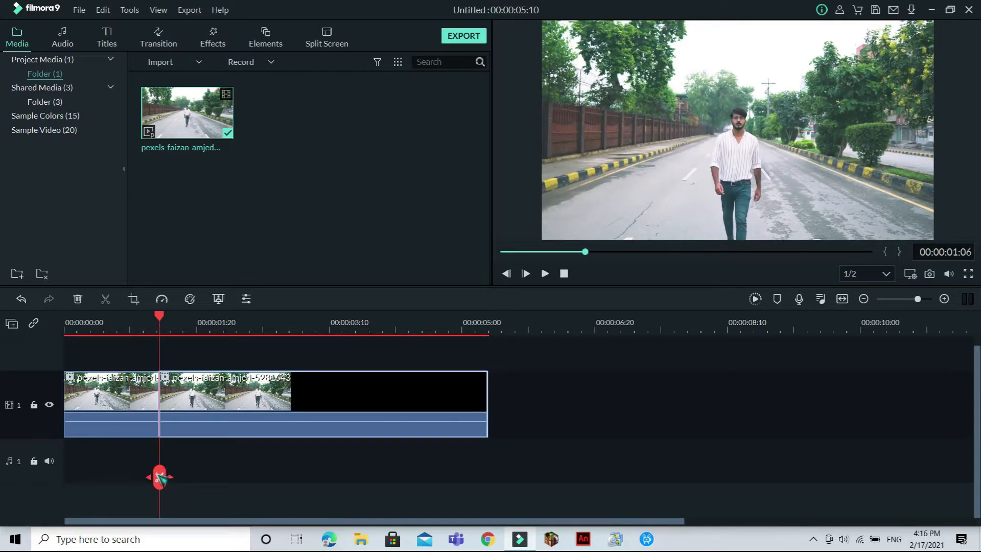
drag(245, 396, 736, 401)
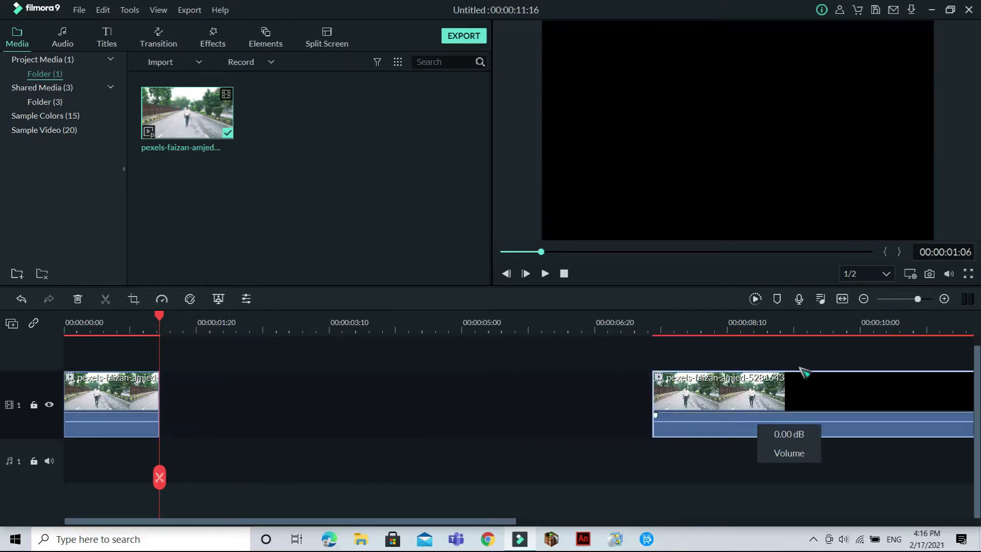
drag(736, 402, 812, 401)
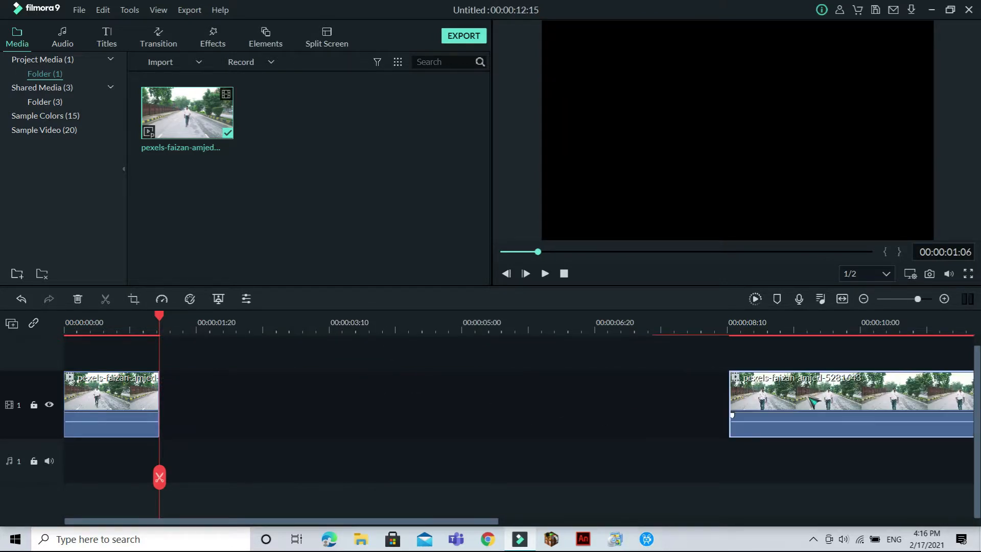
click(930, 274)
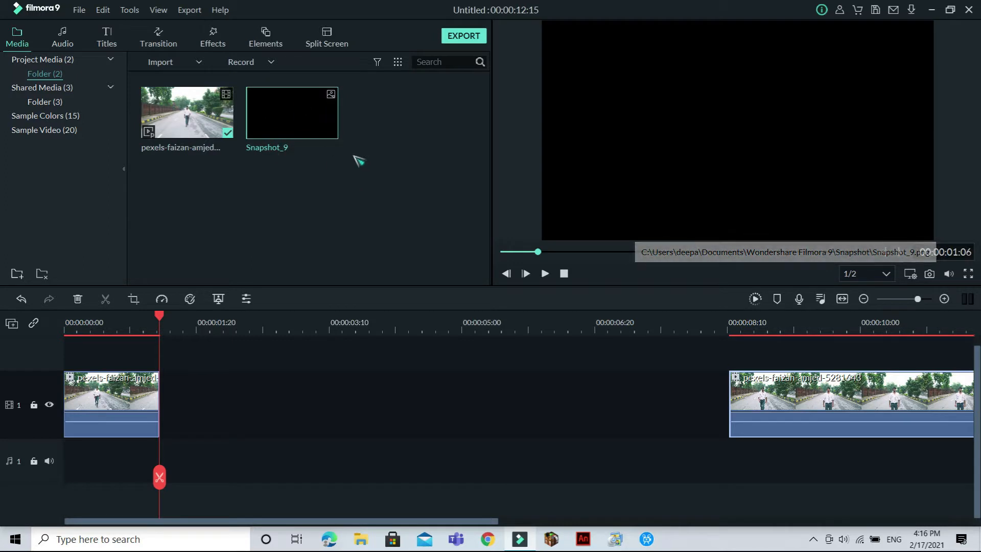
mouse_move(300, 121)
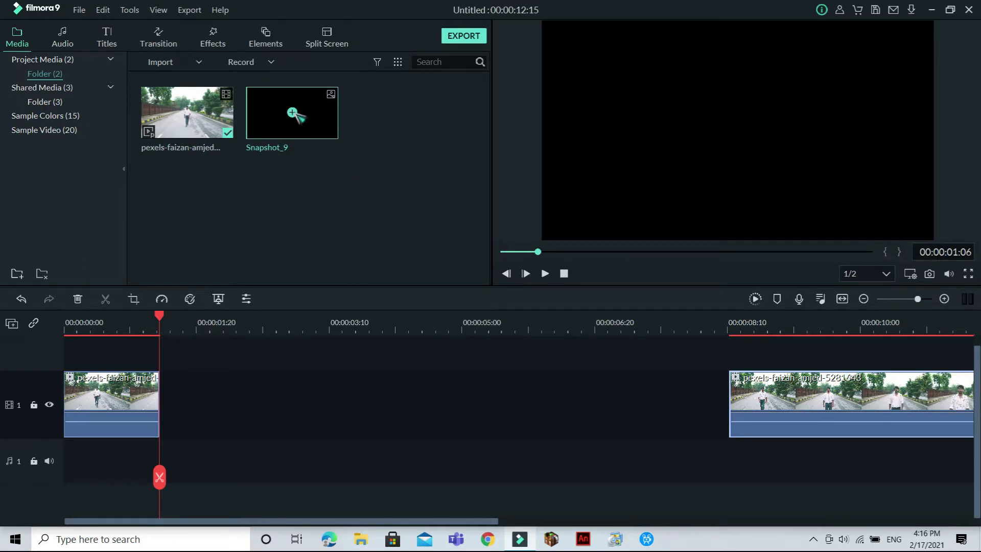
drag(333, 132, 171, 409)
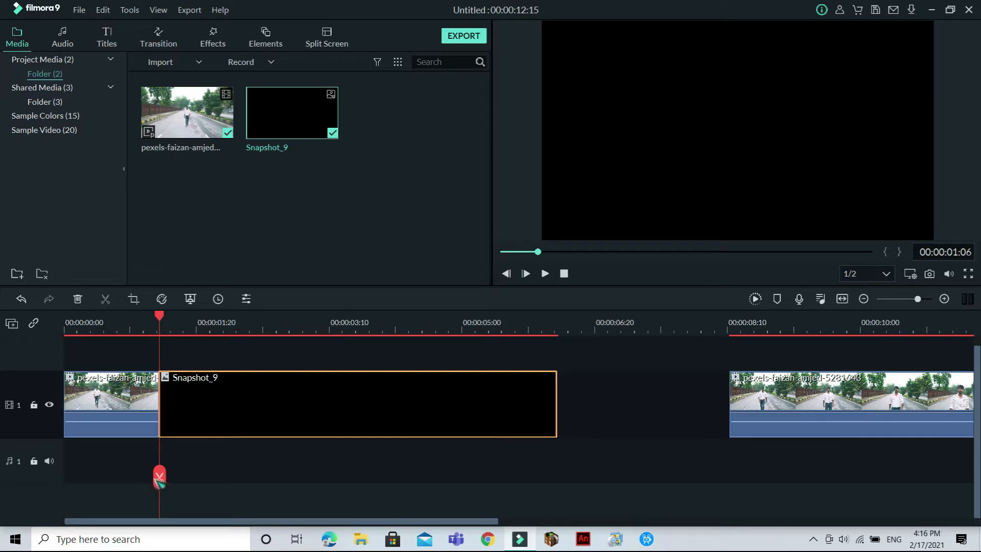
mouse_move(167, 479)
mouse_down()
mouse_move(183, 483)
mouse_move(164, 475)
mouse_up()
right_click(349, 390)
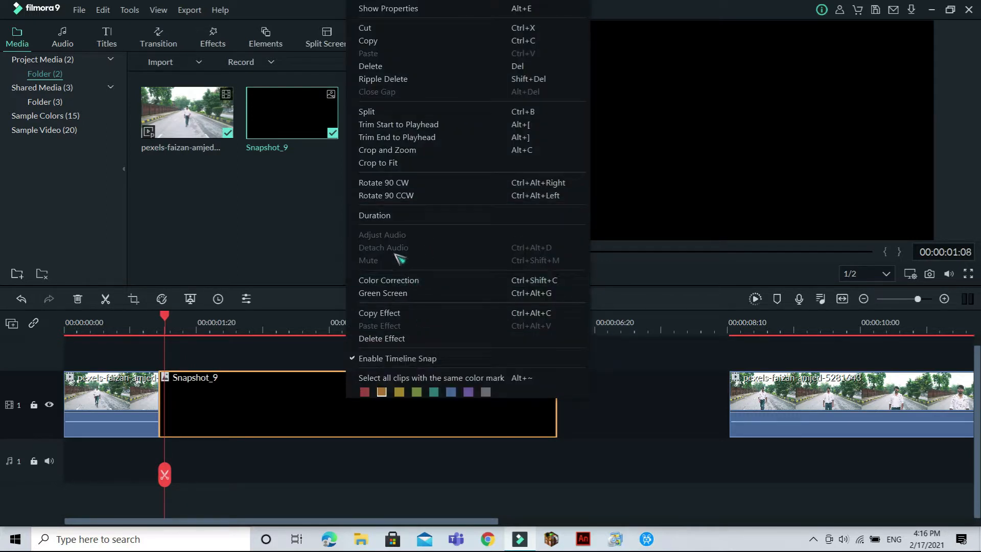
click(415, 67)
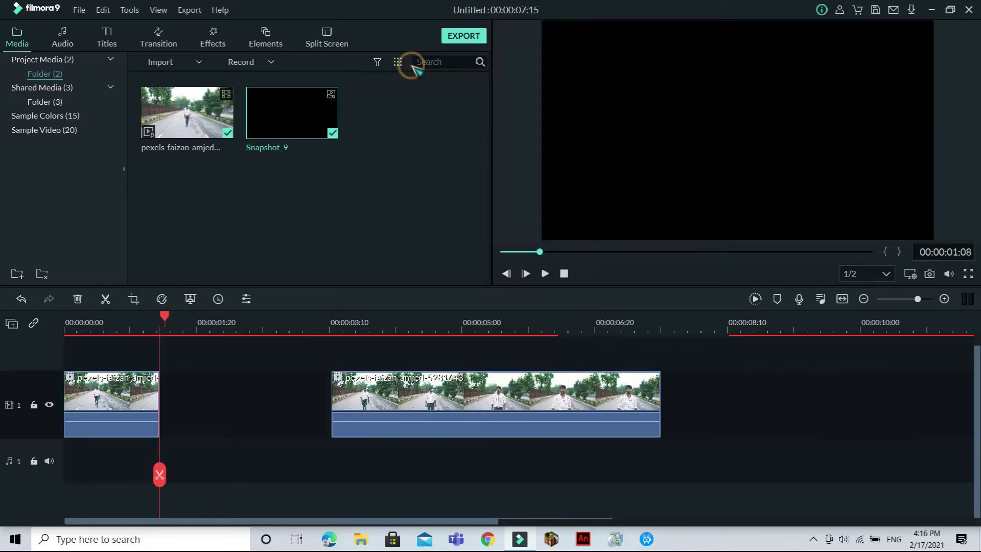
drag(432, 392, 820, 392)
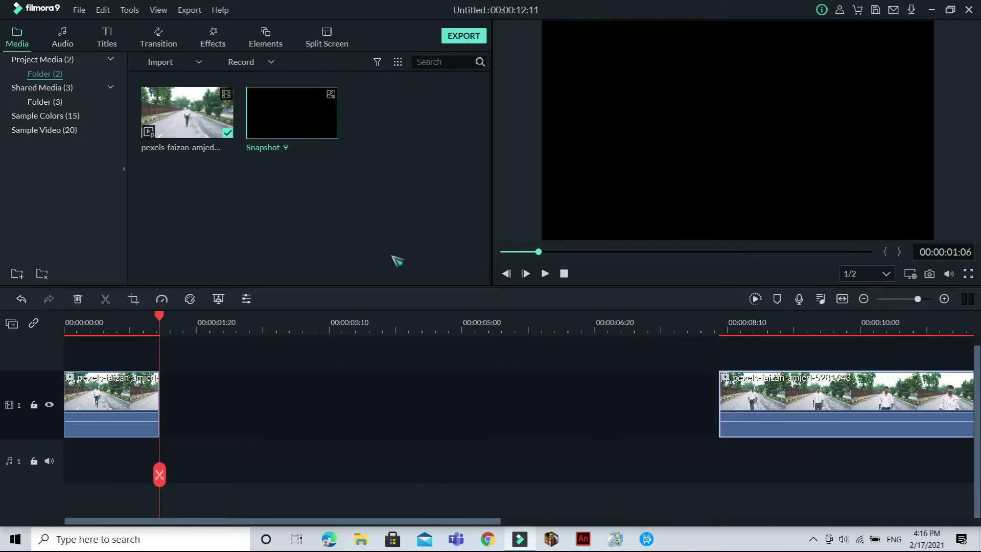
right_click(335, 120)
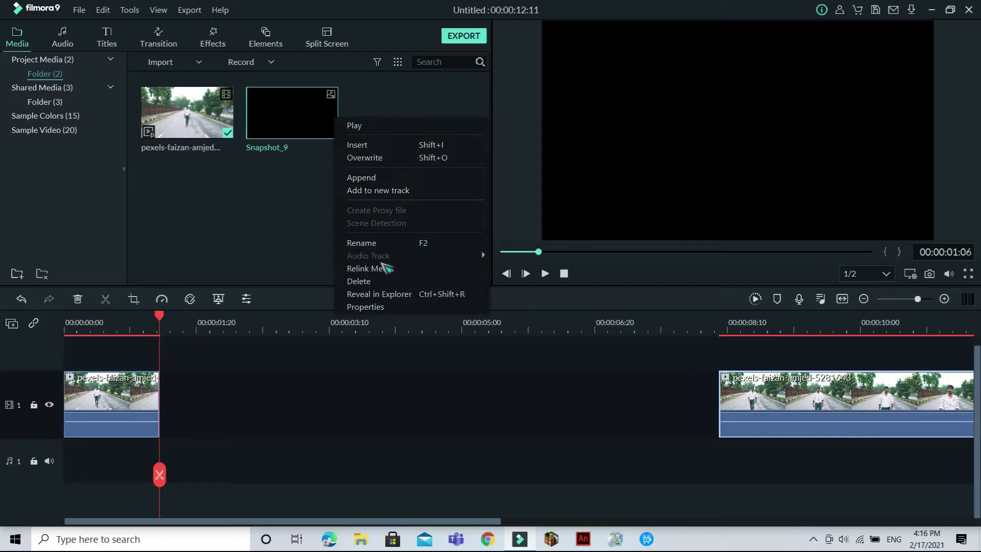
click(383, 283)
- Import Snapshot_8 from the Wondershare Filmora 9 Snapshot folder and place it directly after the first clip on track 1
right_click(295, 175)
click(310, 178)
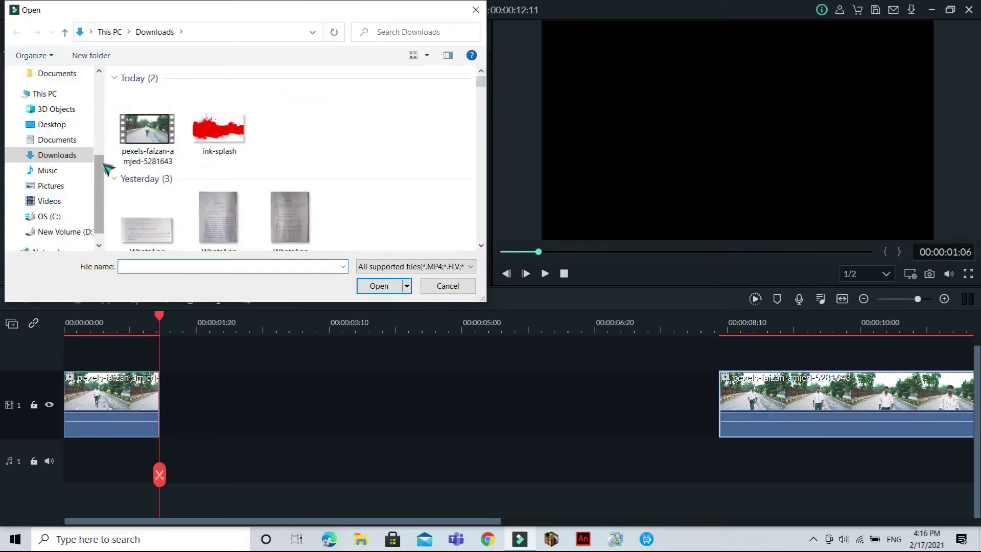
drag(90, 208, 89, 141)
click(75, 205)
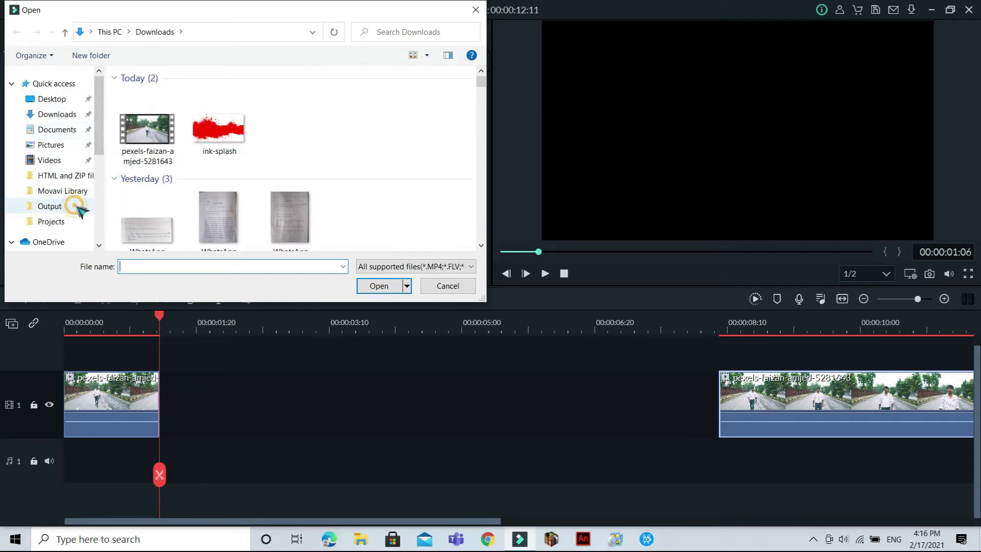
click(202, 32)
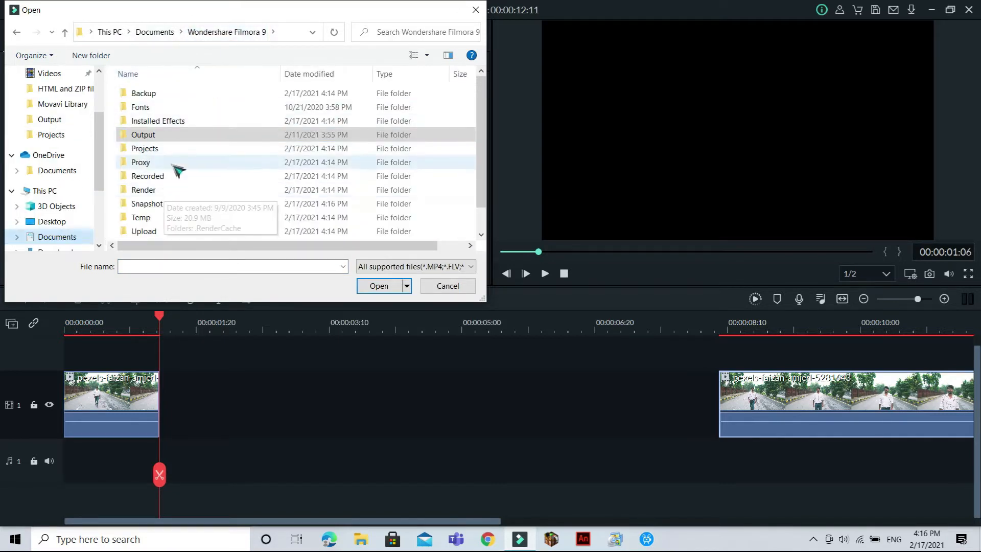
click(241, 205)
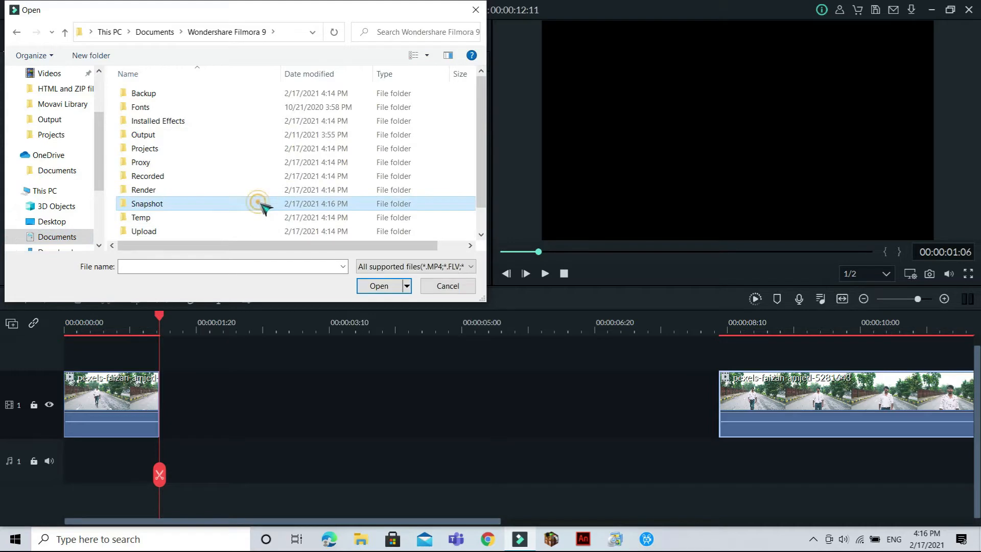
double_click(260, 204)
click(372, 201)
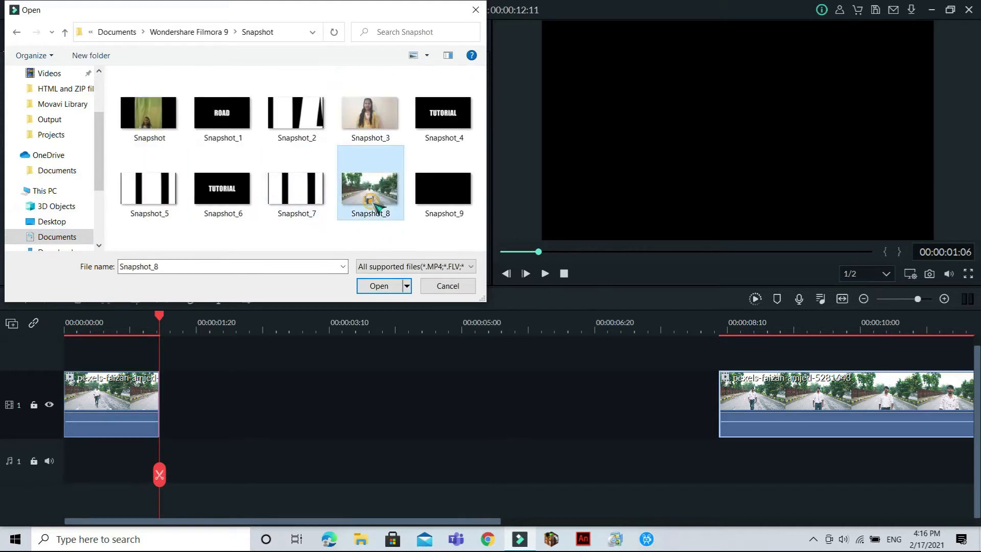
double_click(372, 201)
drag(322, 134, 176, 402)
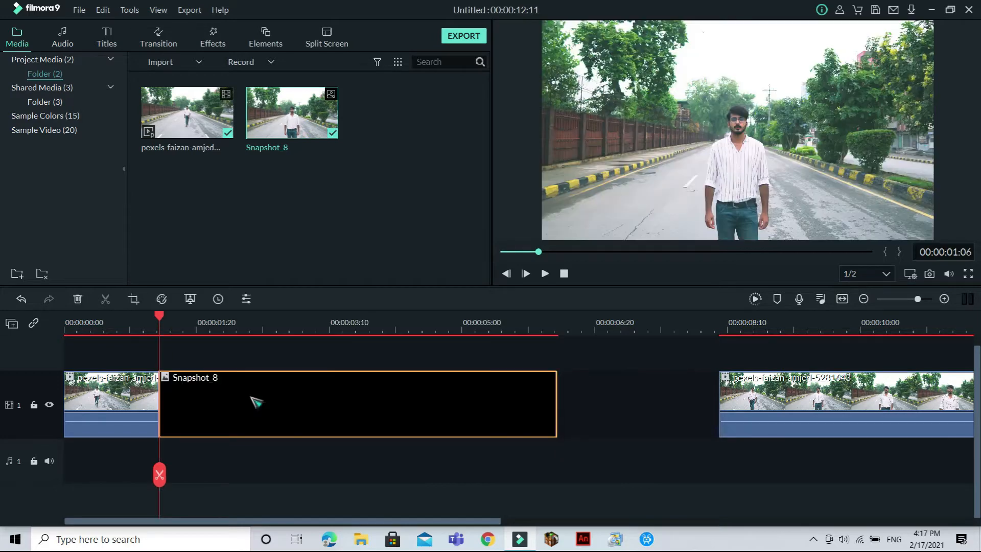
- Set the Snapshot_8 clip's duration to 00:00:03:00 and move the last video clip directly against its end
right_click(327, 414)
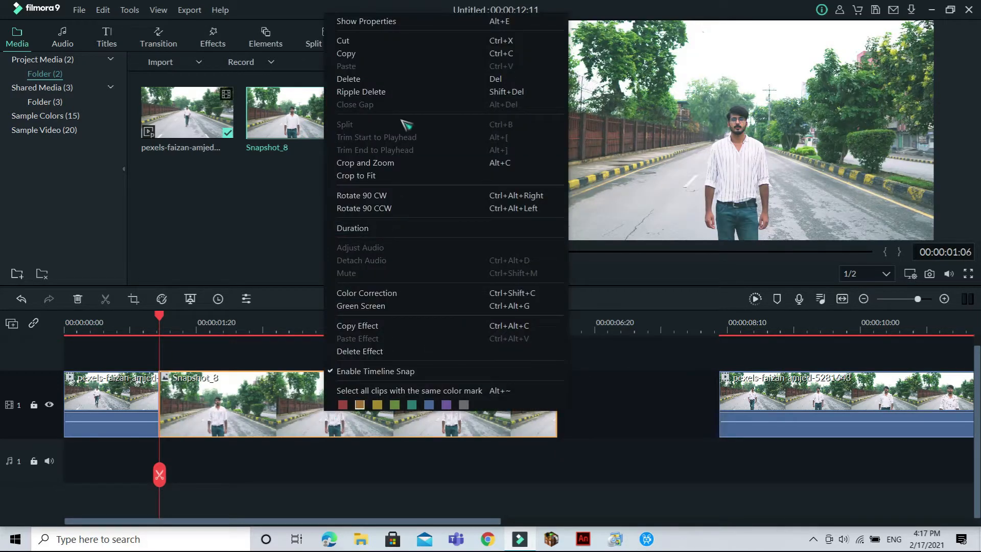
click(395, 230)
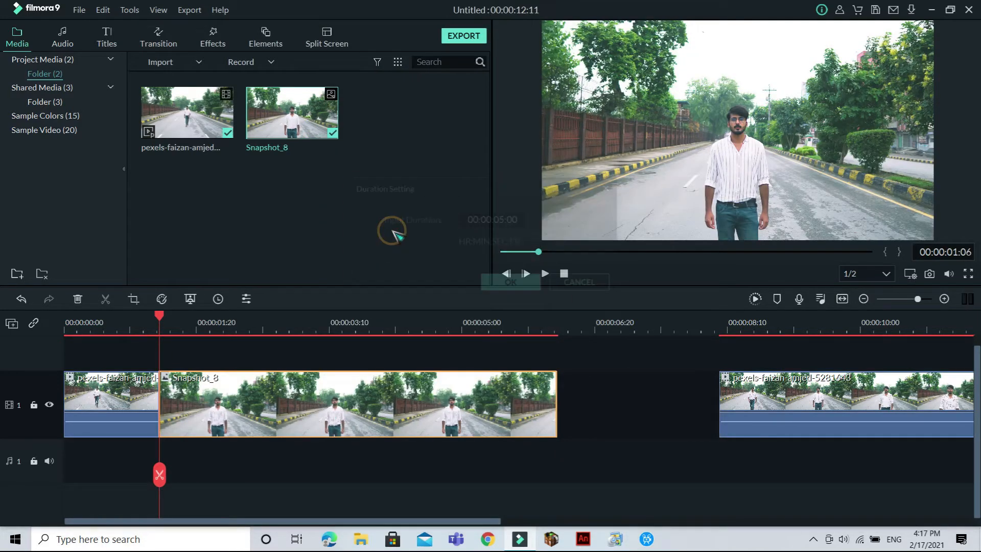
click(504, 221)
click(504, 221)
key(BackSpace)
text(3)
click(511, 283)
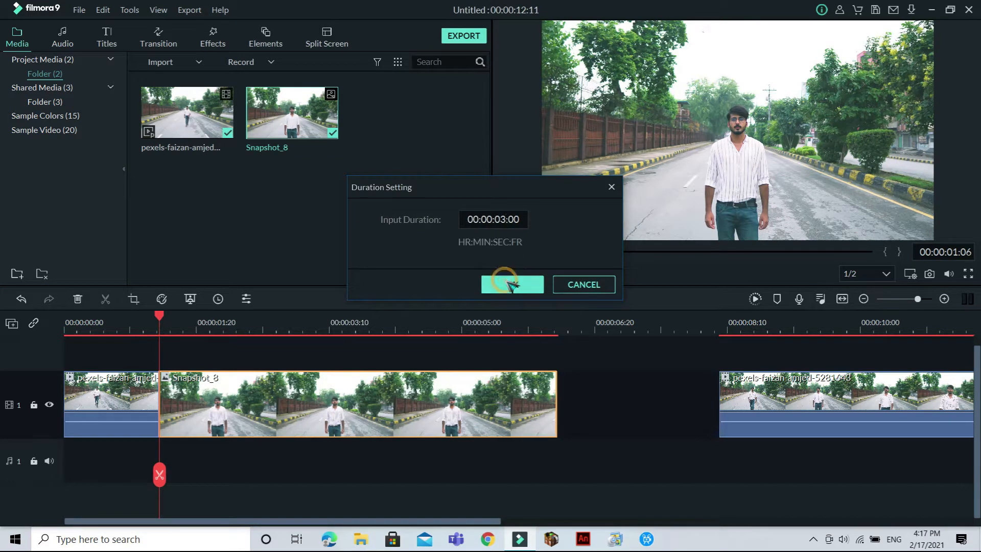
drag(600, 402, 437, 402)
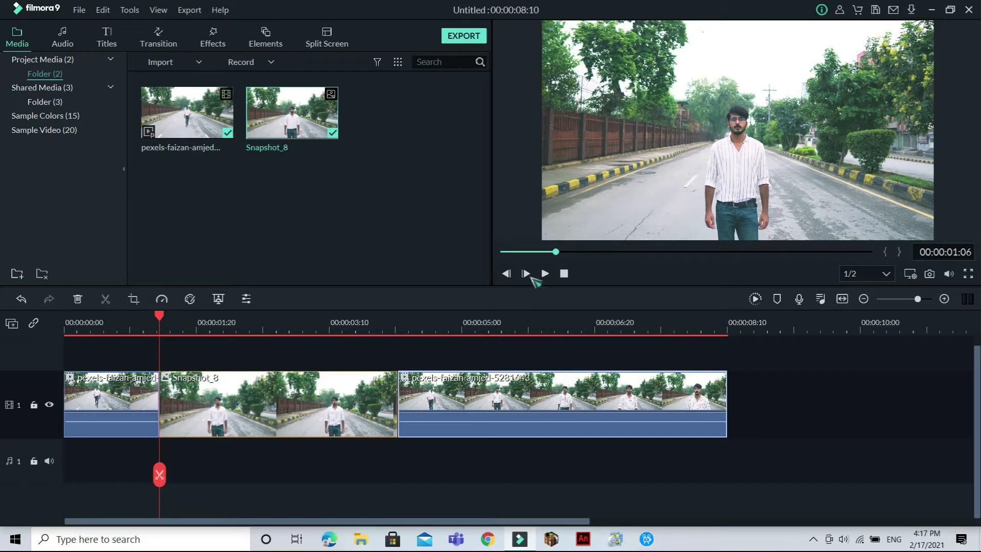
- Advance the playhead seven frames from the start of Snapshot_8 to 00:00:01:13 and split the snapshot clip there
key(ctrl)
key(ctrl)
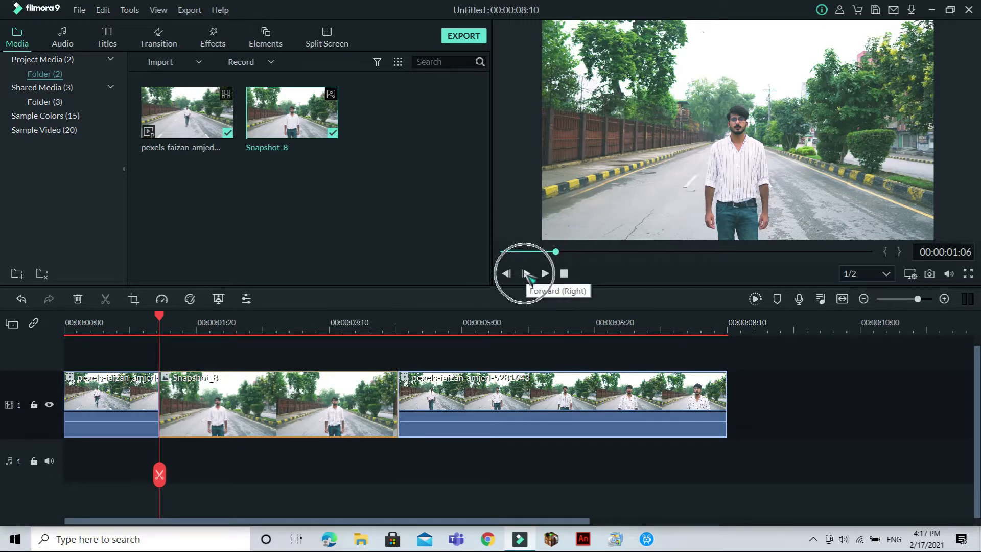
key(ctrl)
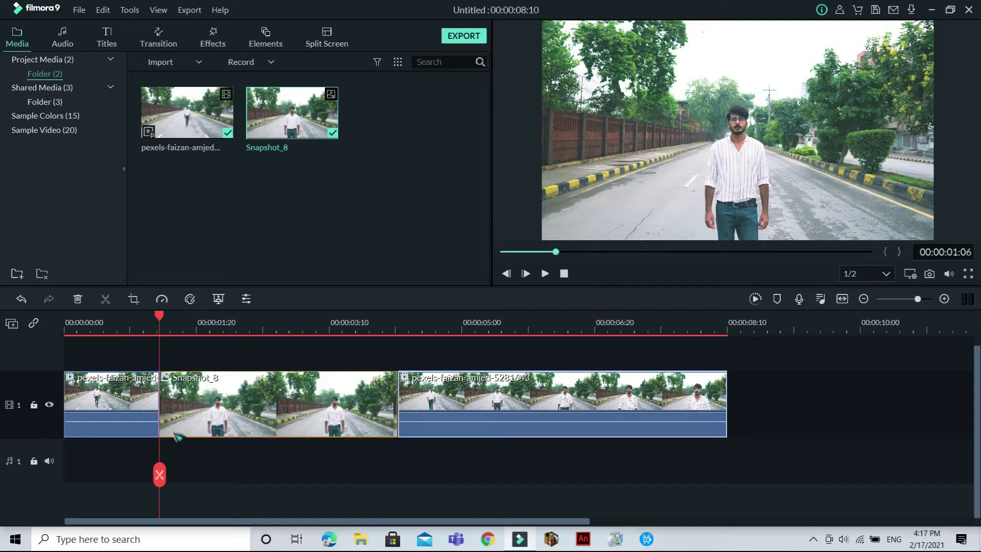
click(526, 274)
click(526, 275)
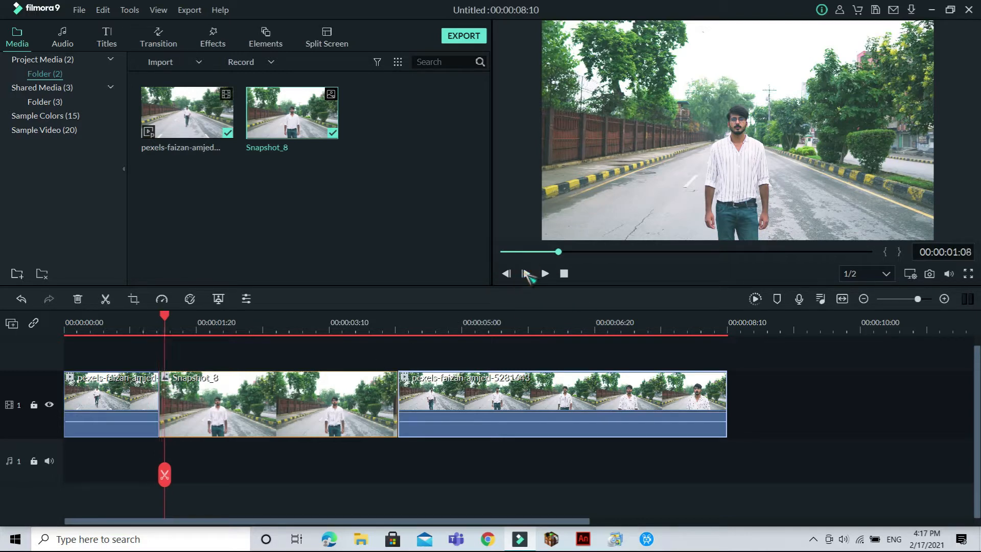
click(526, 275)
click(526, 275)
click(526, 274)
click(526, 275)
click(526, 275)
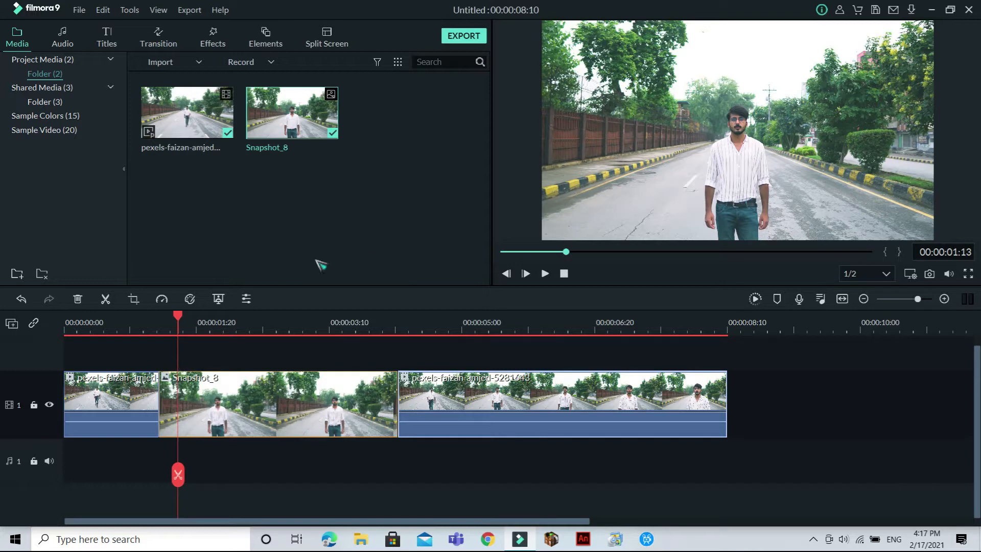
click(178, 475)
- Place the playhead seven frames before the end of Snapshot_8, at 00:00:03:29, and split the snapshot clip there
drag(198, 484, 397, 498)
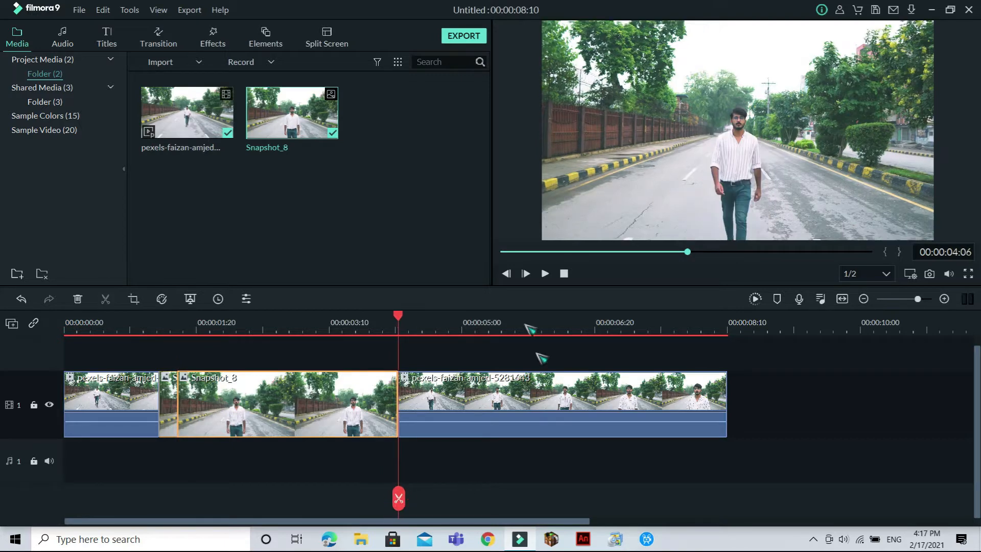
click(508, 274)
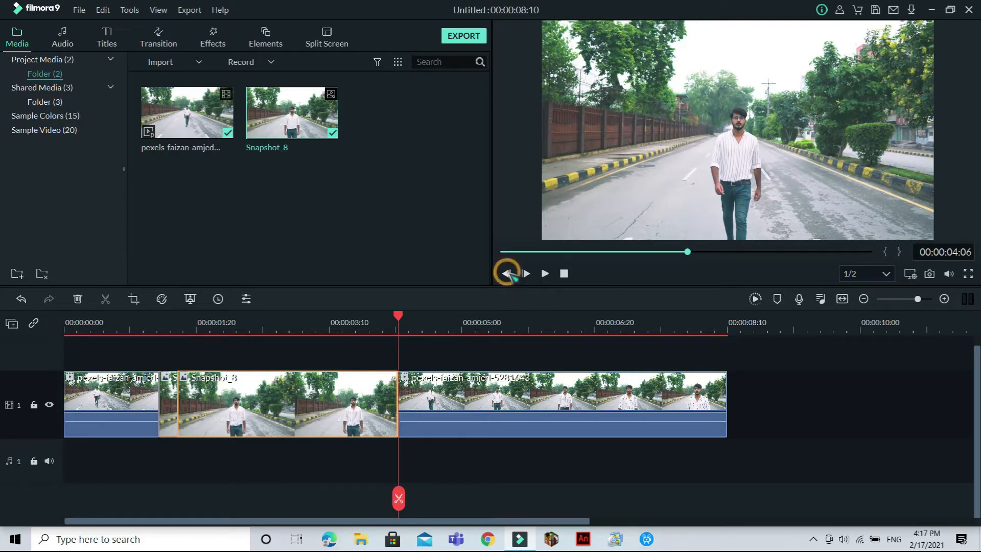
click(508, 274)
click(508, 274)
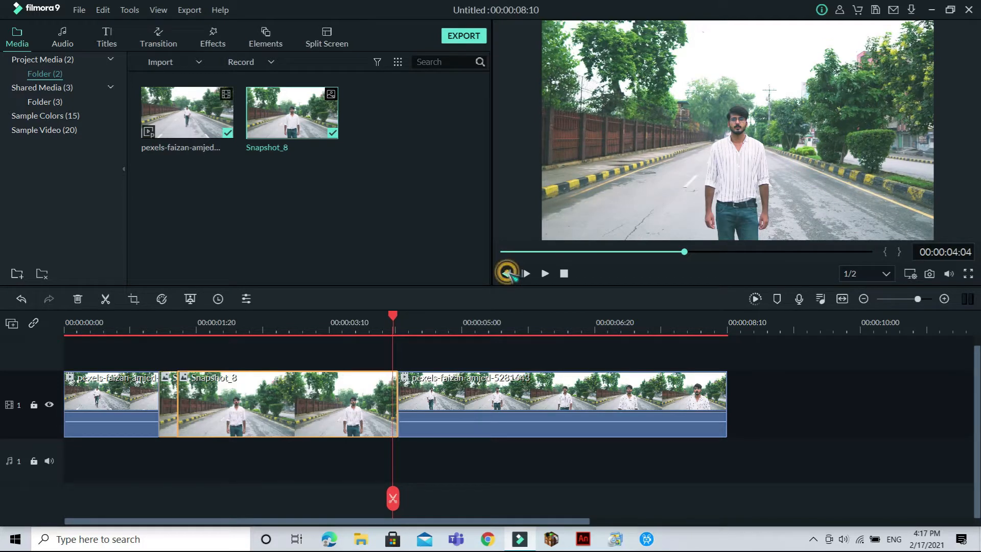
click(508, 273)
click(508, 274)
click(508, 274)
click(507, 273)
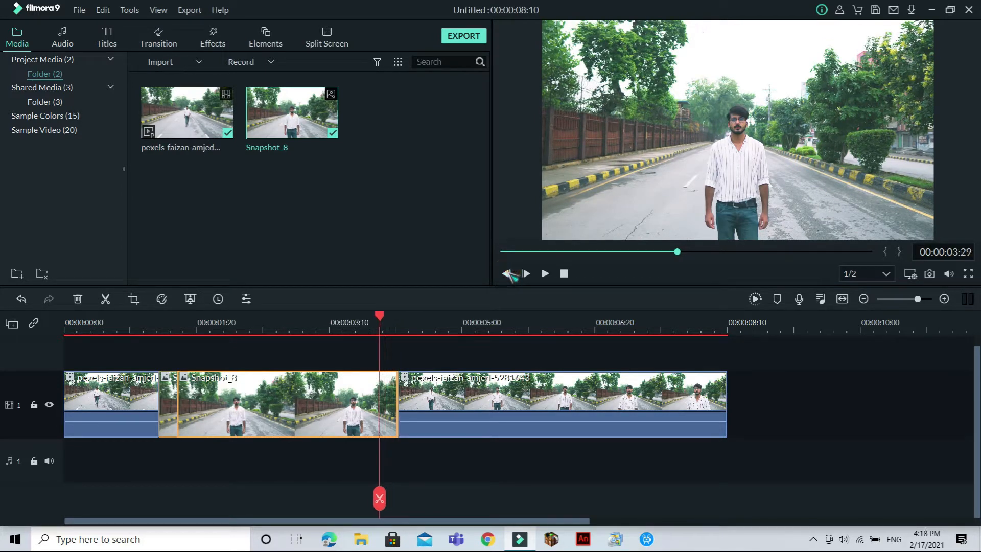
click(380, 498)
- Apply Pan & Zoom to the first short Snapshot_8 piece, with an end frame of about 2549 x 1434 against the picture's left edge
drag(380, 498, 170, 494)
right_click(165, 394)
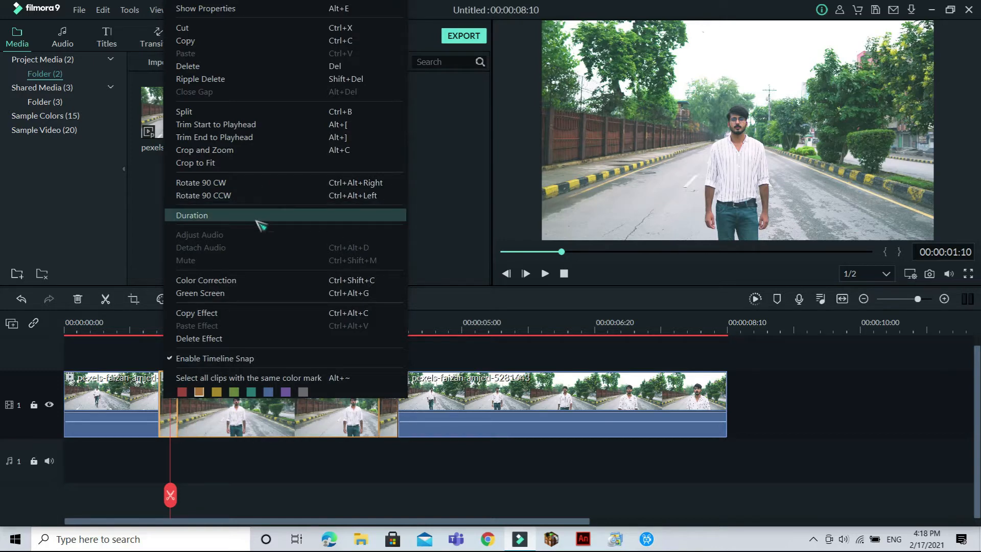
click(233, 149)
click(343, 101)
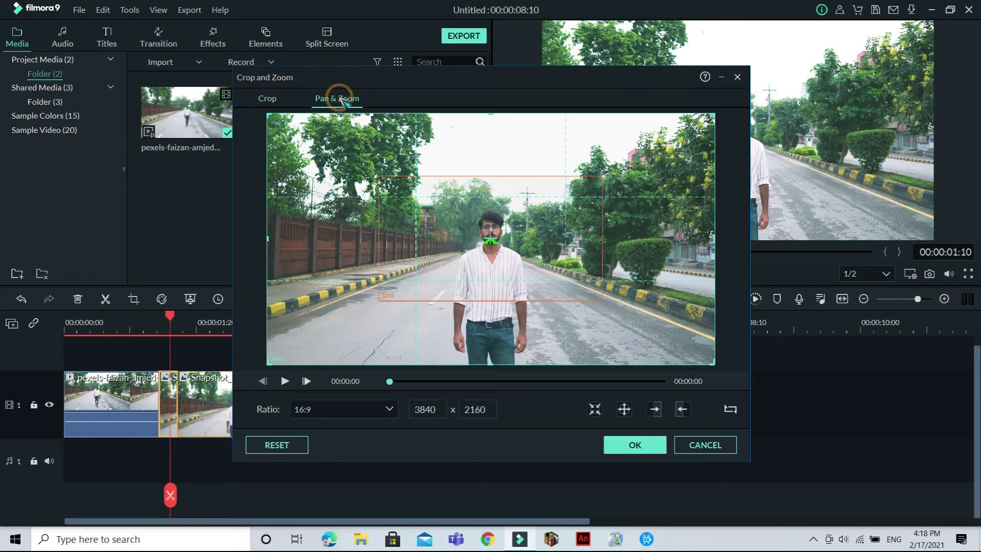
click(470, 226)
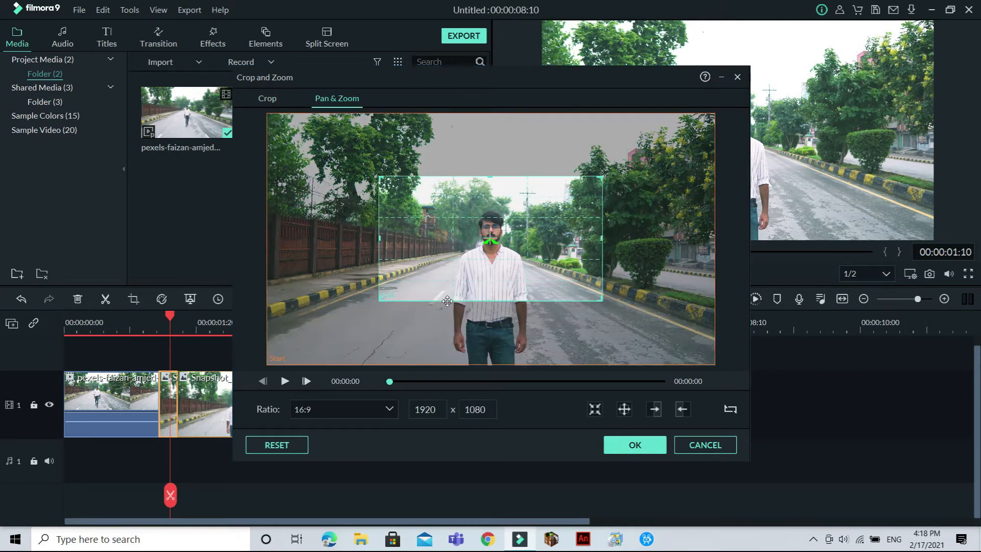
drag(381, 298, 305, 322)
drag(404, 301, 361, 271)
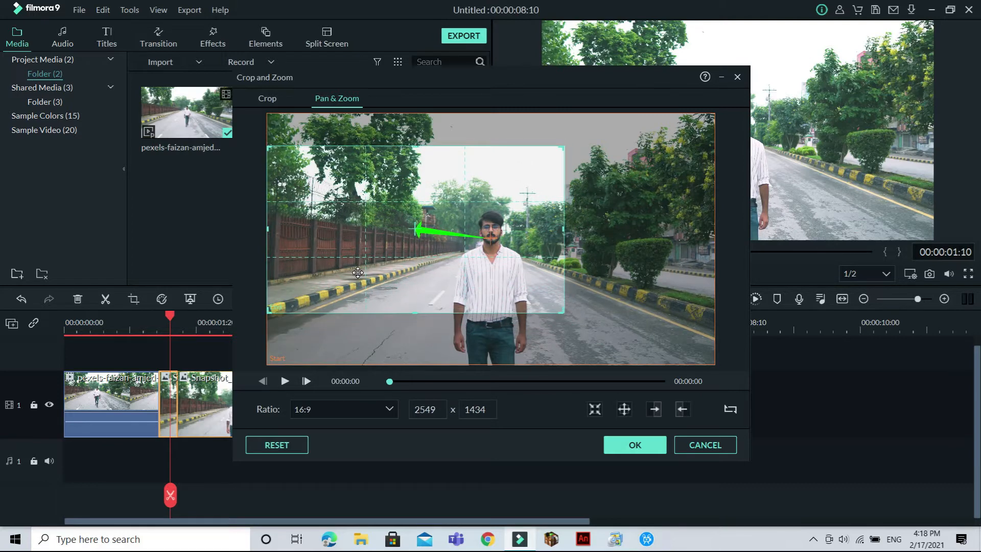
click(284, 381)
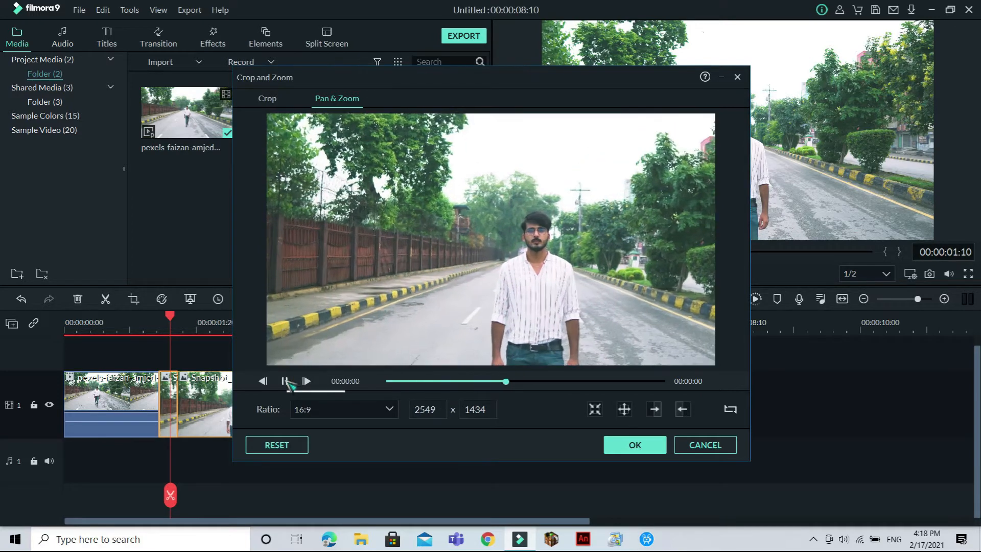
click(635, 445)
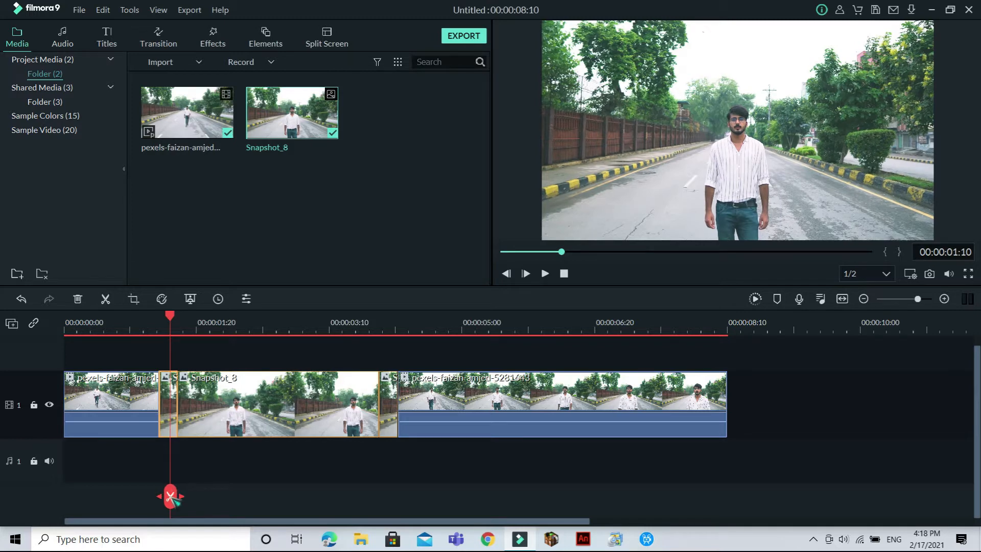
- Crop the long middle Snapshot_8 piece to about 3102 x 1745, anchored at the picture's upper-left corner
drag(172, 498, 201, 498)
right_click(251, 415)
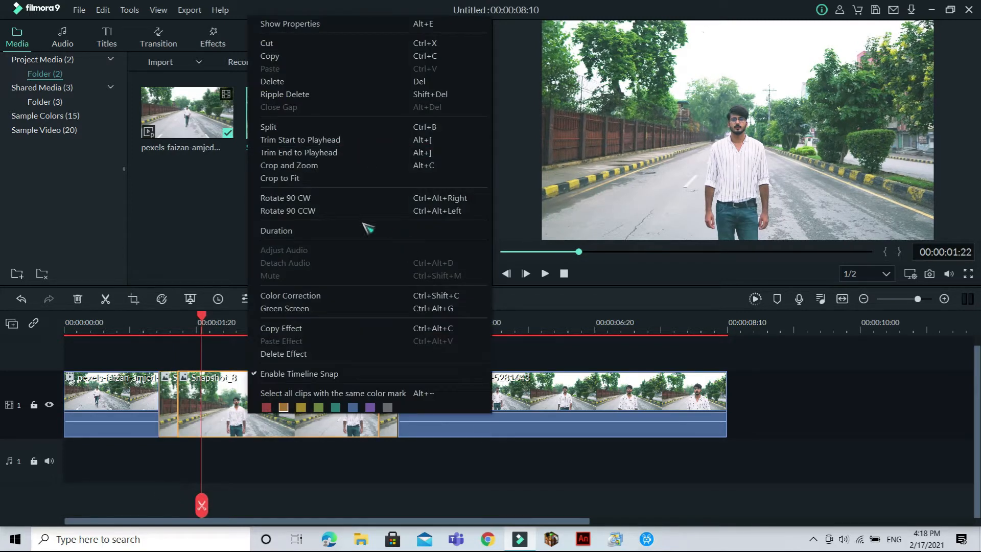
click(329, 166)
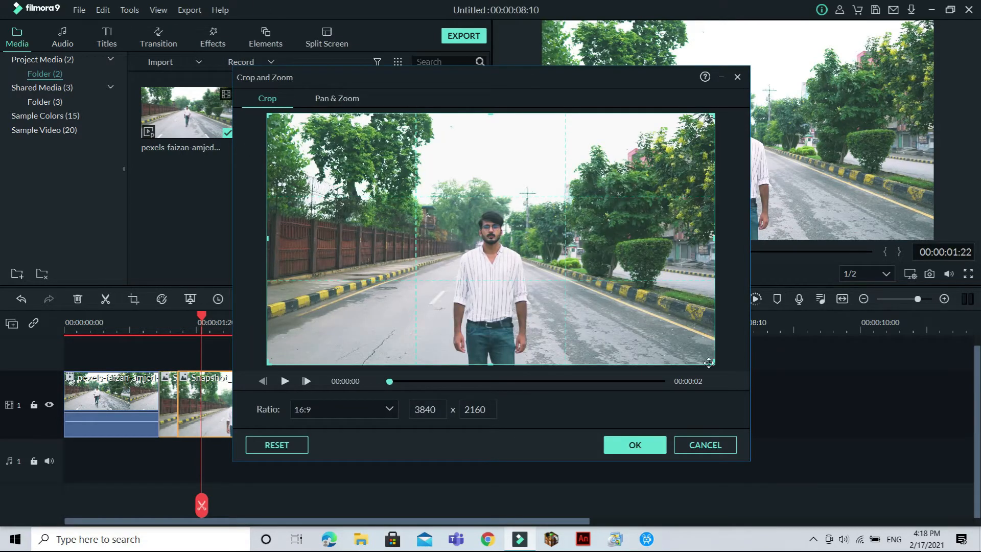
drag(710, 361, 631, 340)
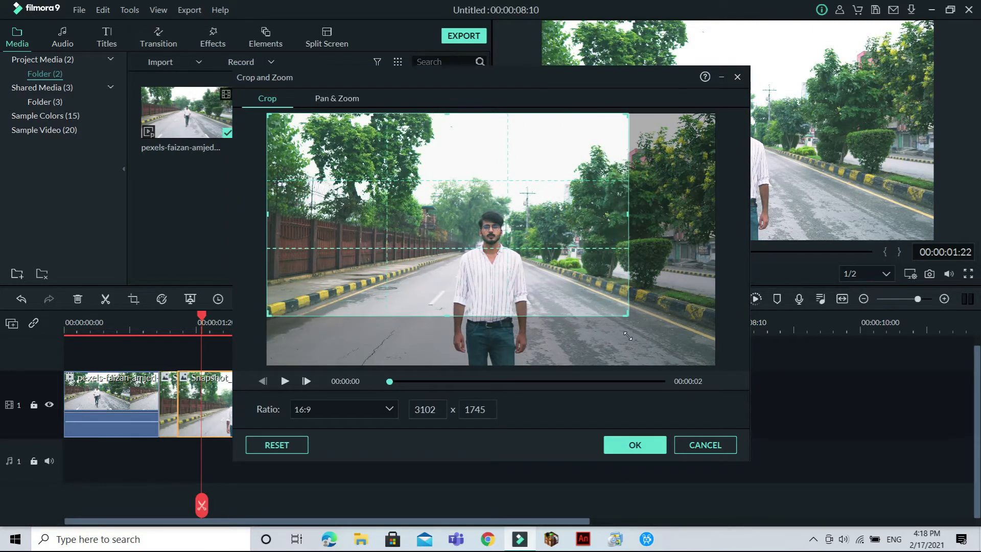
click(634, 444)
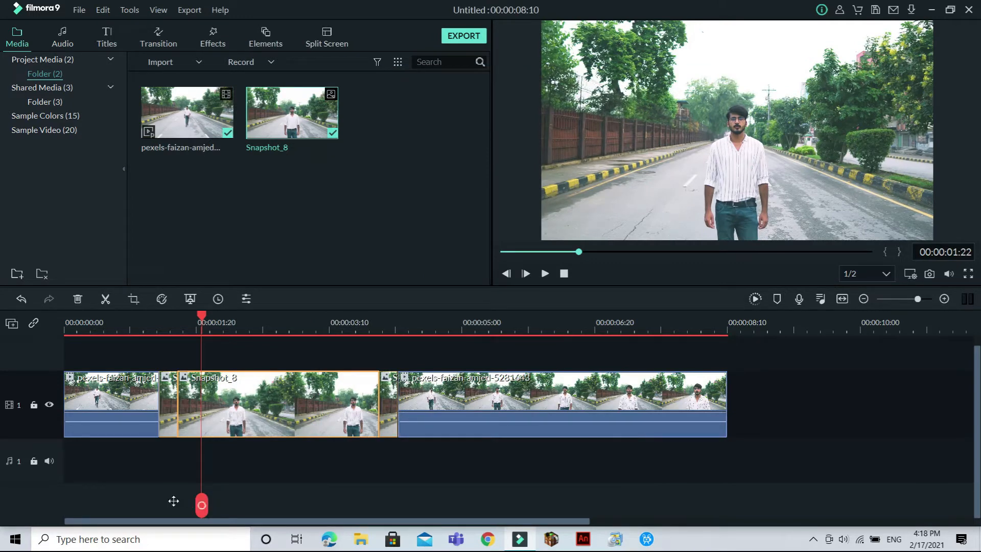
- Compare the frames around the first snapshot cut and tighten the middle Snapshot_8 piece's crop to about 2642 x 1486
mouse_move(167, 501)
mouse_down()
mouse_move(181, 501)
mouse_move(172, 501)
mouse_up()
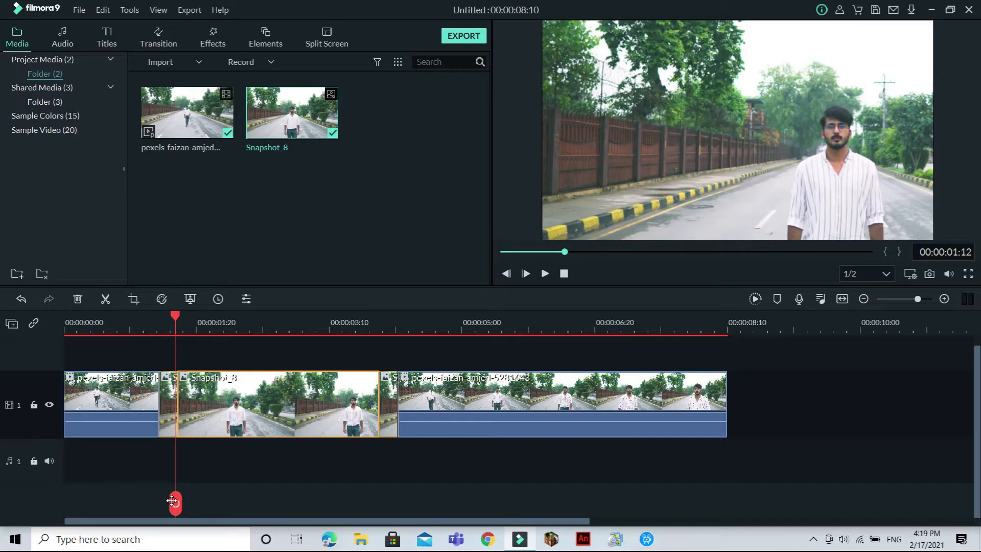
drag(175, 501, 180, 501)
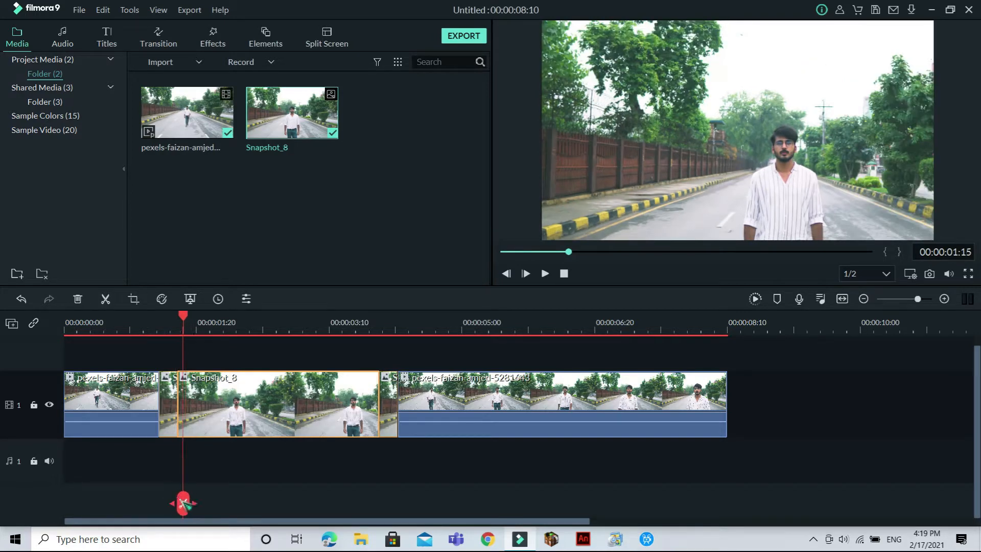
right_click(220, 430)
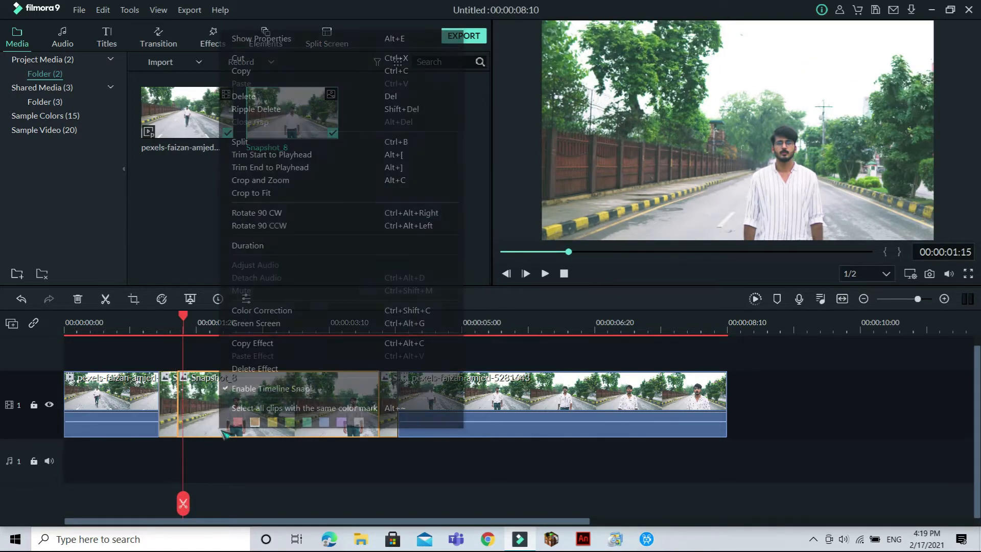
click(261, 181)
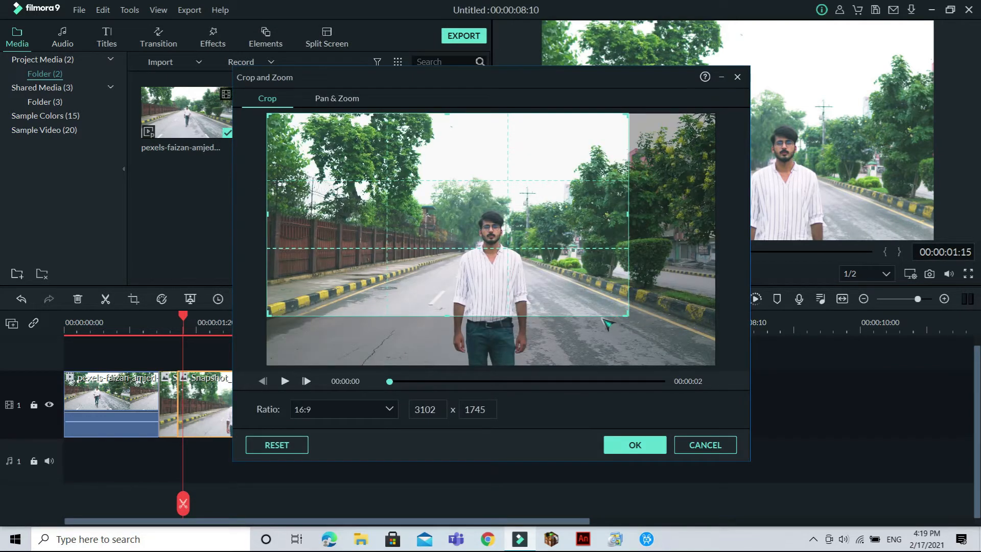
drag(626, 314, 574, 307)
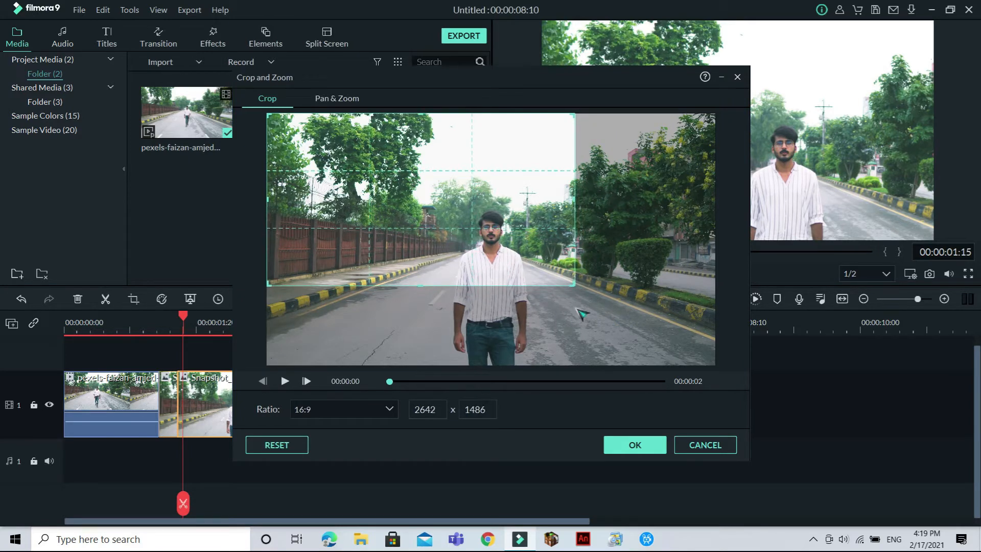
click(635, 444)
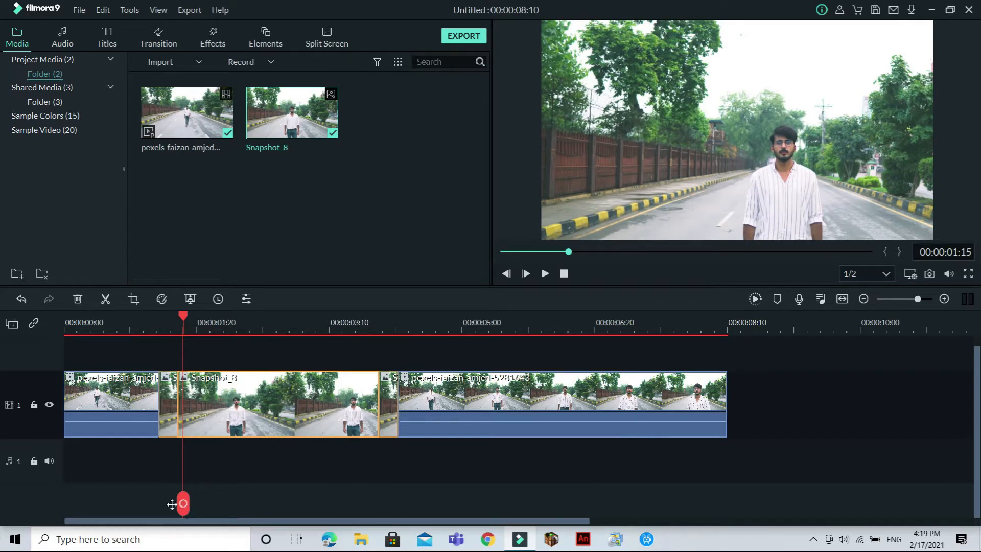
drag(176, 503, 177, 504)
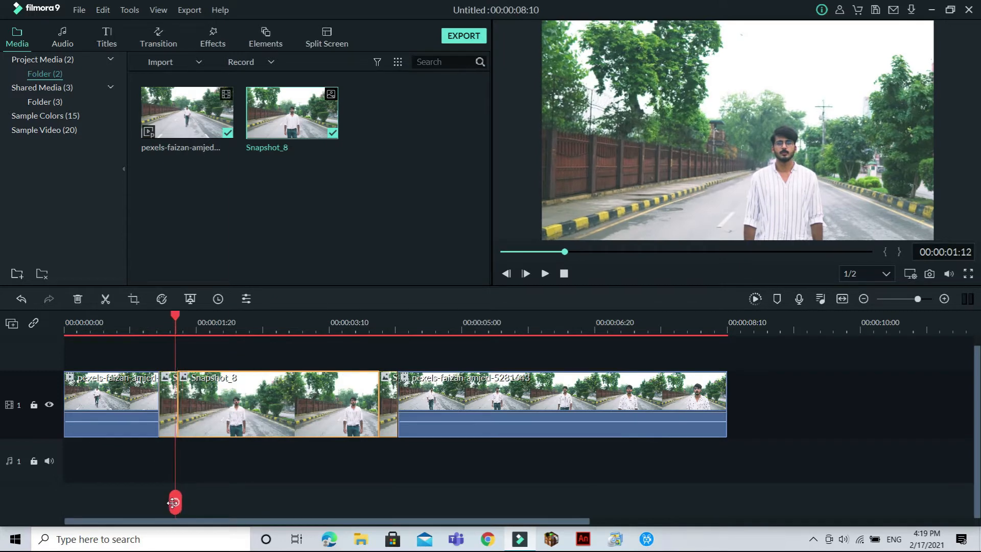
- Apply reversed Pan & Zoom to the last Snapshot_8 piece, from a left-edge start frame of about 2462 x 1385 to the full picture
drag(176, 505, 390, 499)
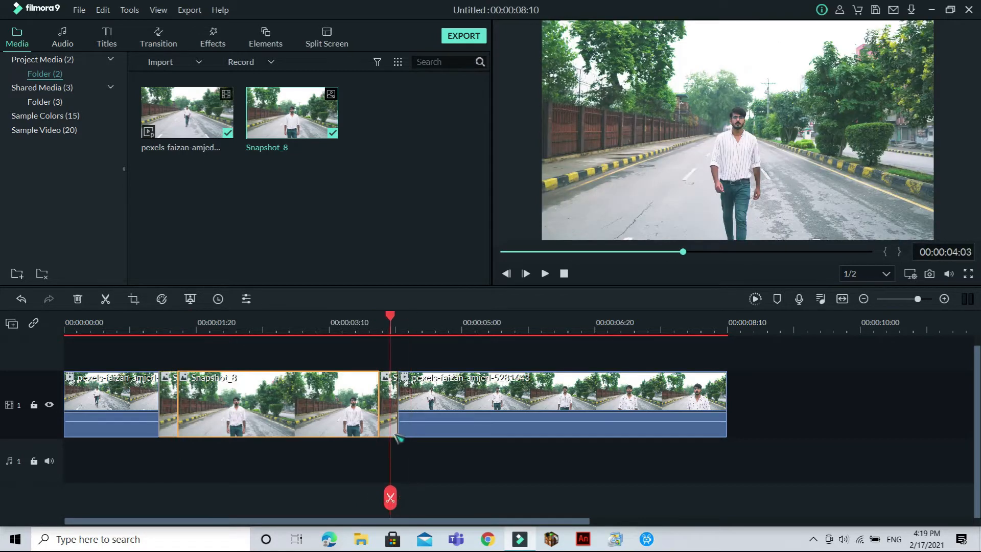
right_click(398, 416)
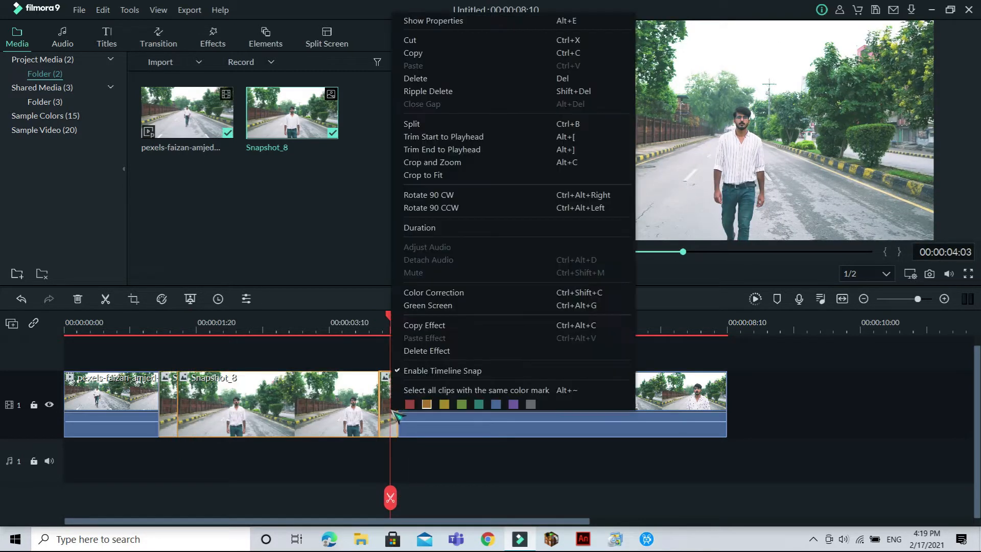
click(465, 162)
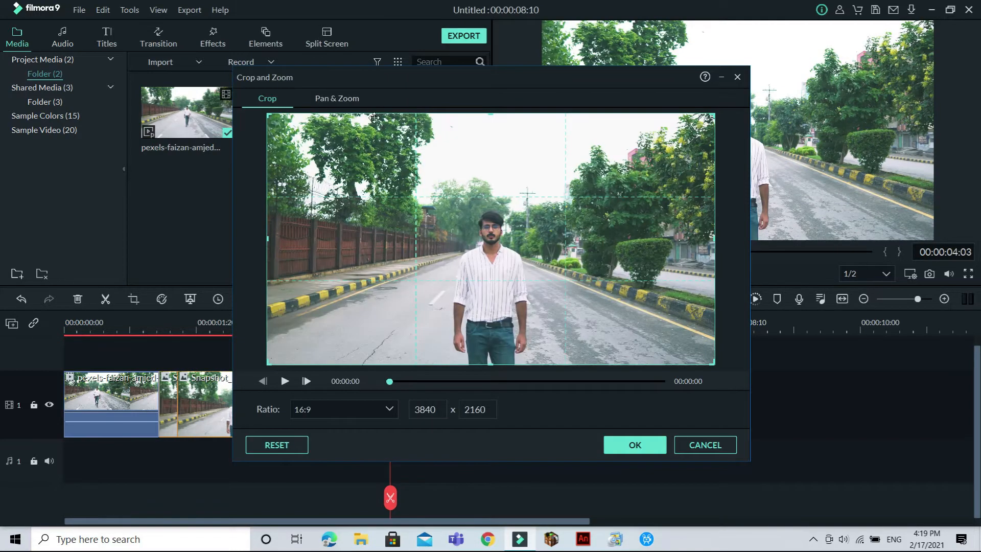
click(349, 98)
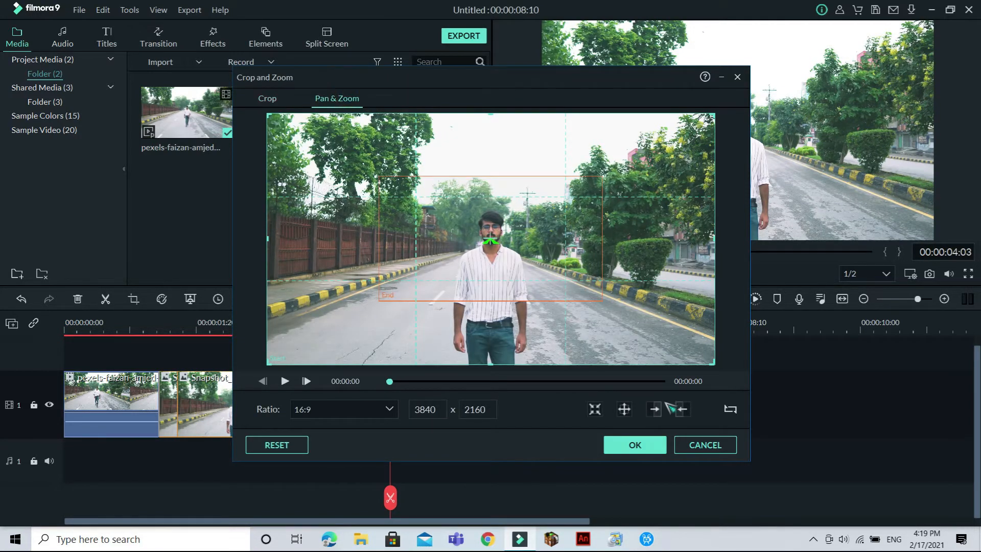
click(730, 409)
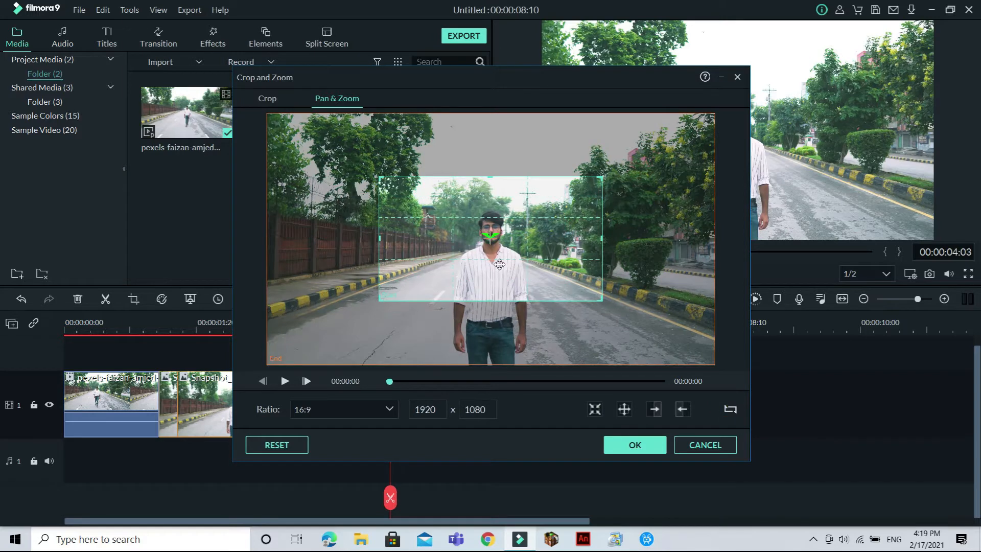
mouse_move(489, 263)
mouse_down()
mouse_move(391, 253)
mouse_move(491, 264)
mouse_up()
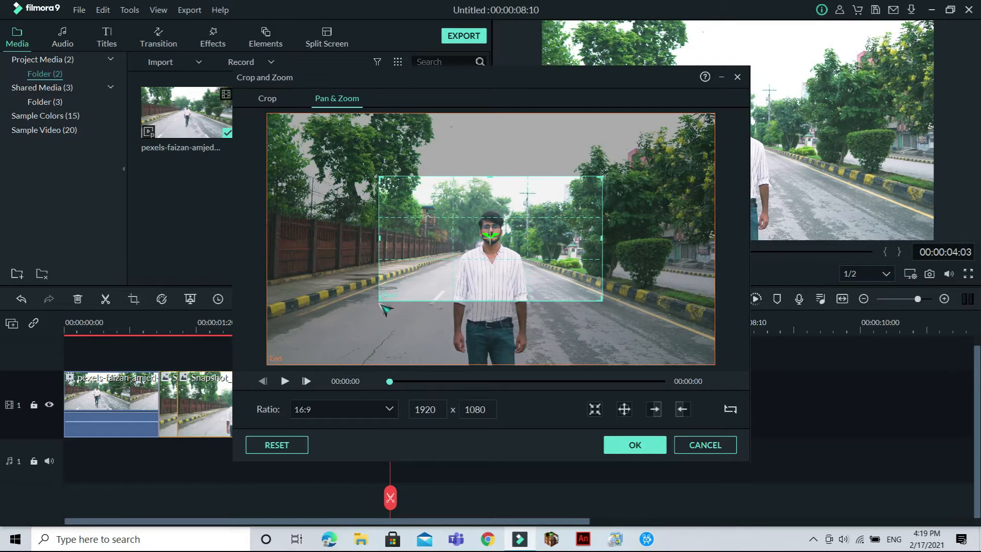
drag(378, 300, 317, 338)
drag(431, 270, 379, 236)
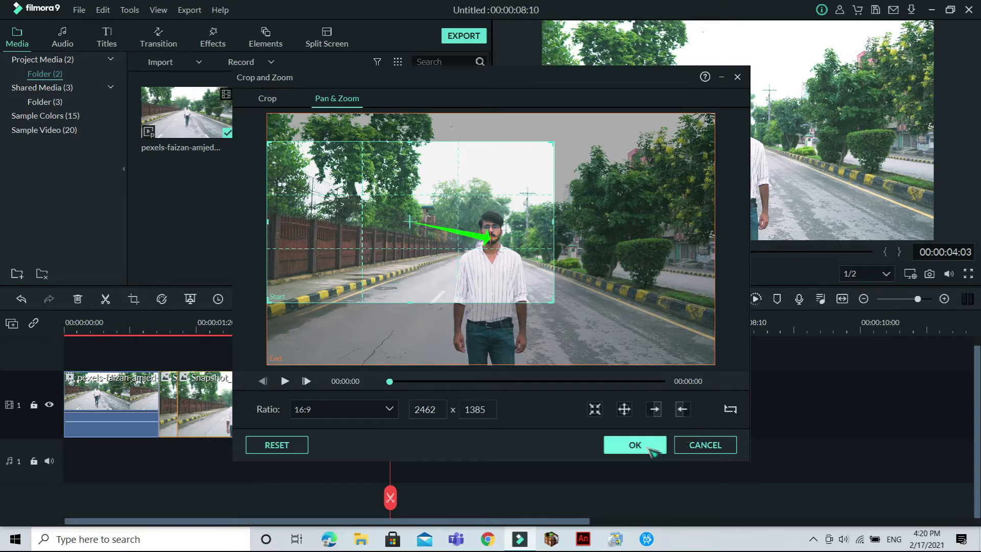
click(286, 382)
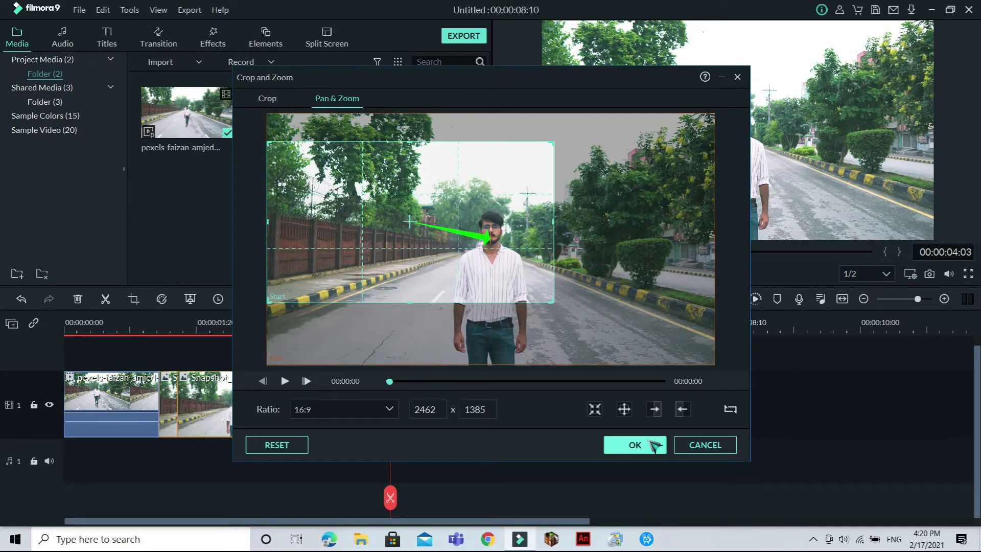
click(649, 445)
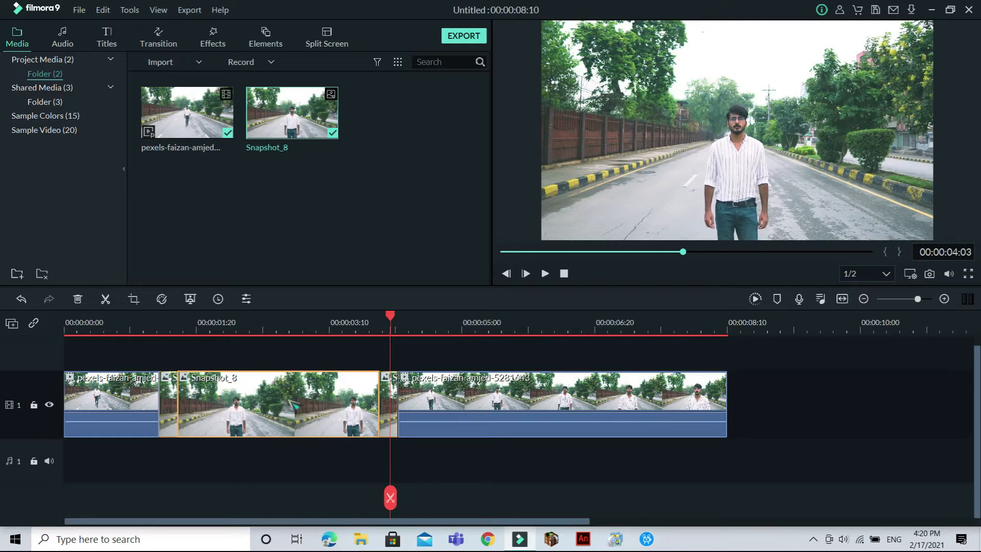
- Apply the B&W Film 3D LUT to the long middle Snapshot_8 piece
click(291, 408)
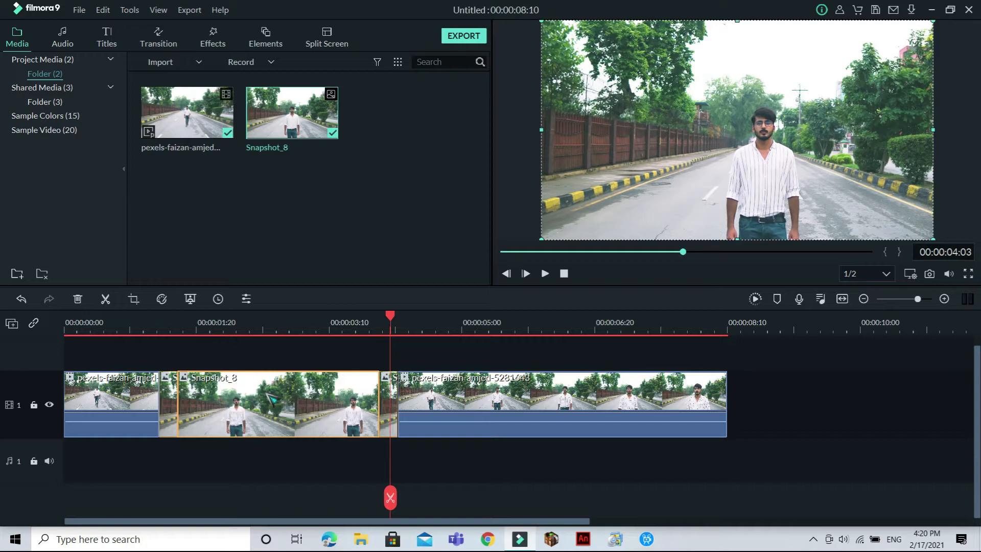
double_click(270, 396)
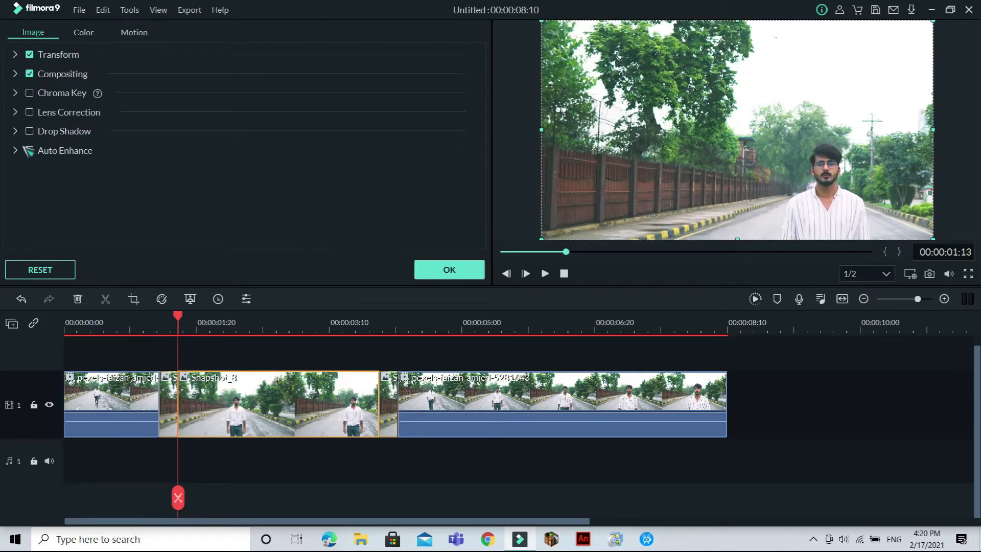
click(83, 31)
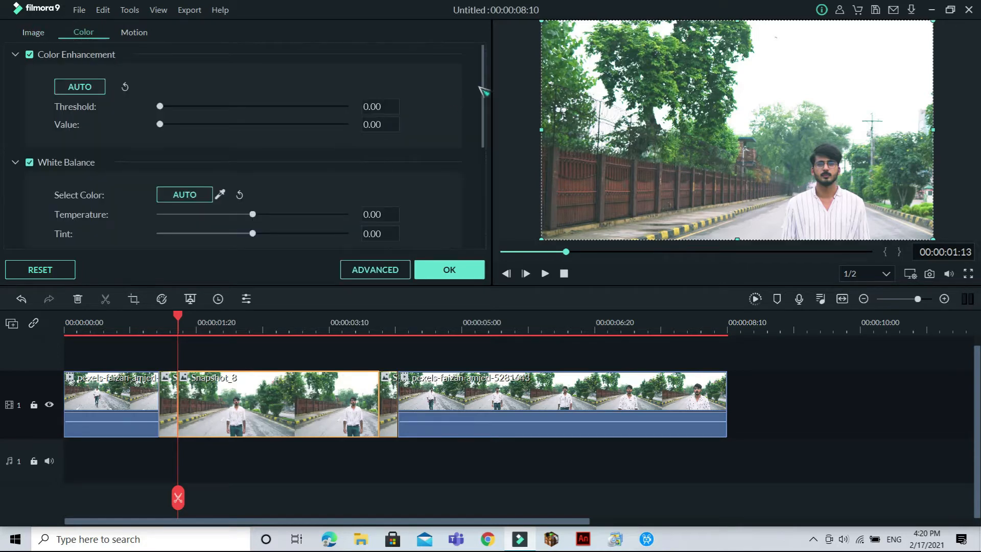
drag(483, 80, 488, 221)
click(273, 220)
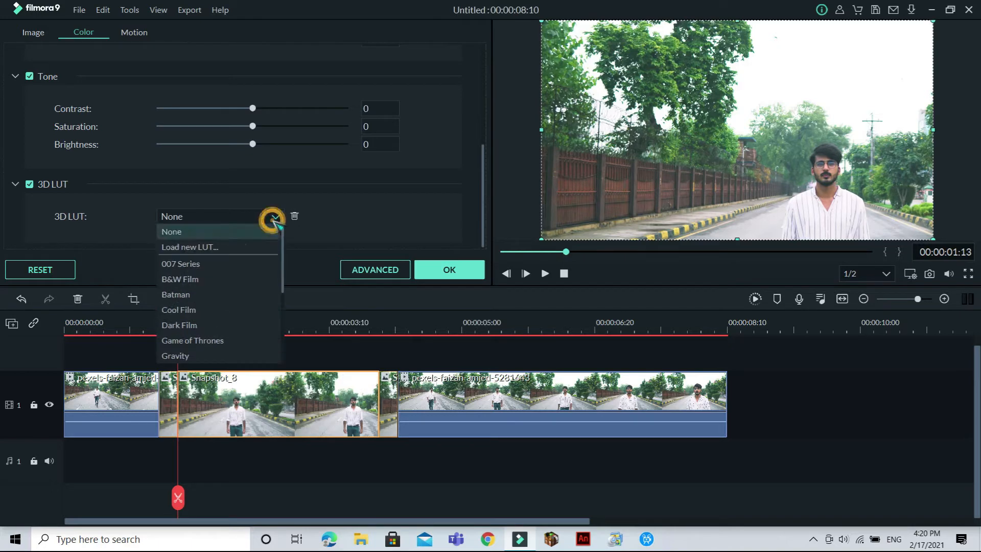
click(204, 279)
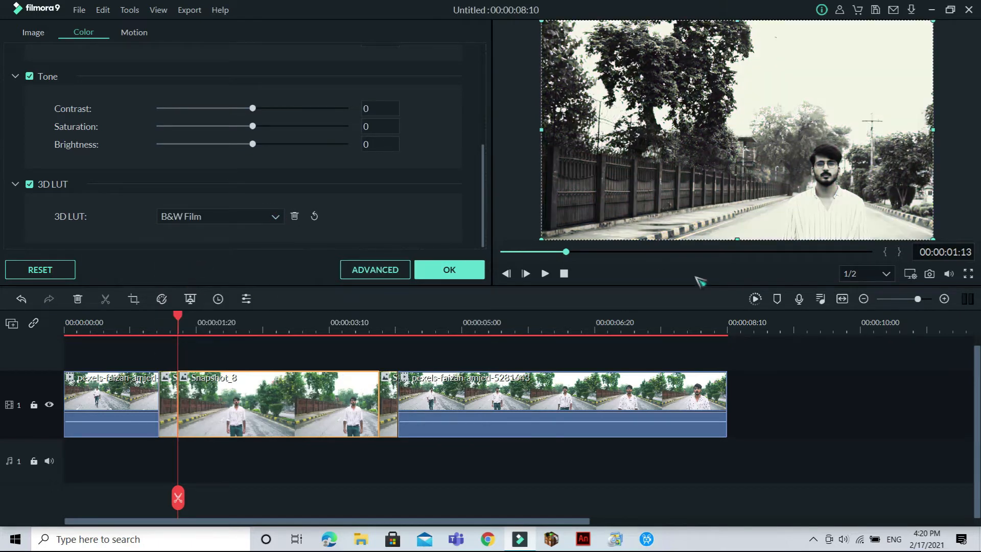
click(445, 268)
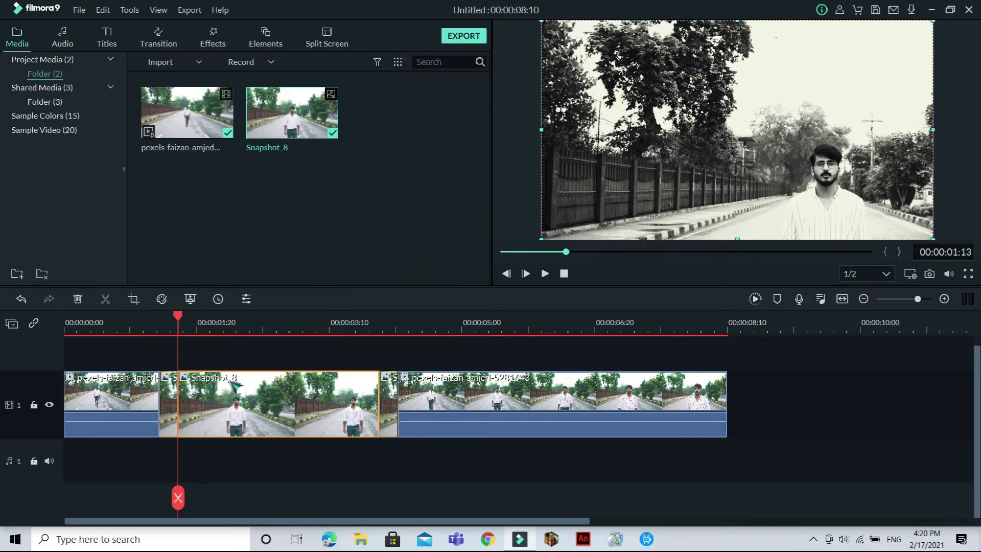
- Examine the motion animation presets available for the middle Snapshot_8 piece and close its settings
double_click(249, 405)
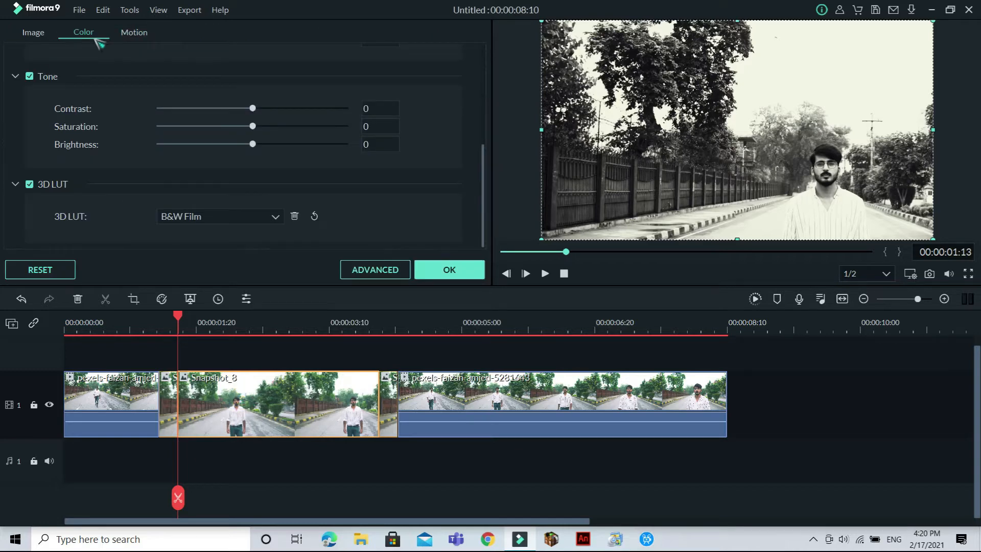
click(134, 33)
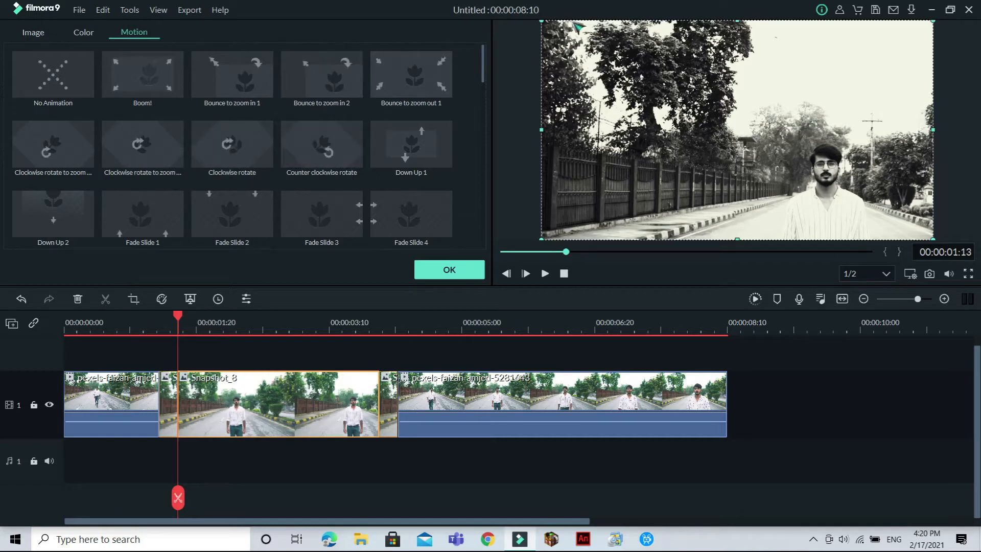
click(450, 269)
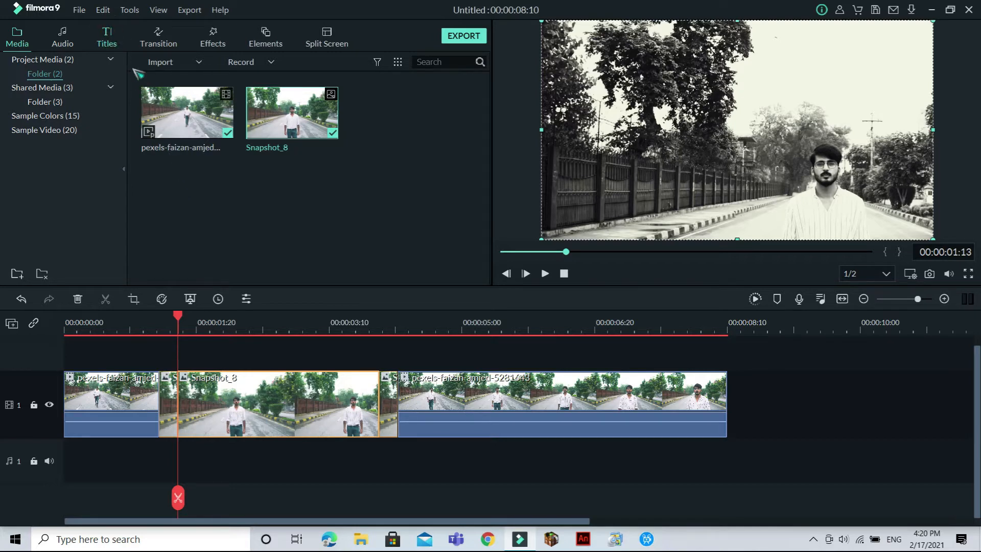
- Add a Default Title on the track above the middle Snapshot_8 piece and trim it to that piece's length
click(110, 43)
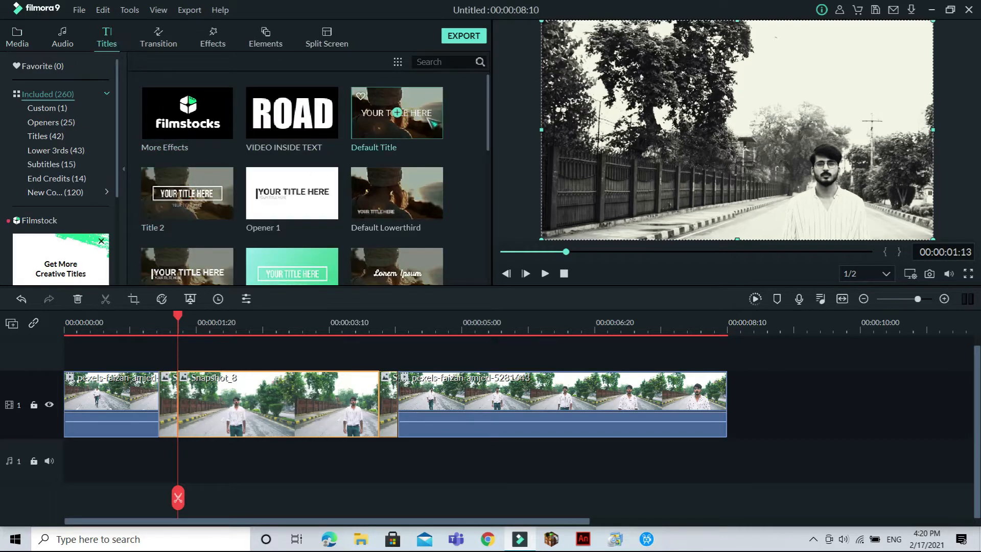
drag(424, 137, 180, 361)
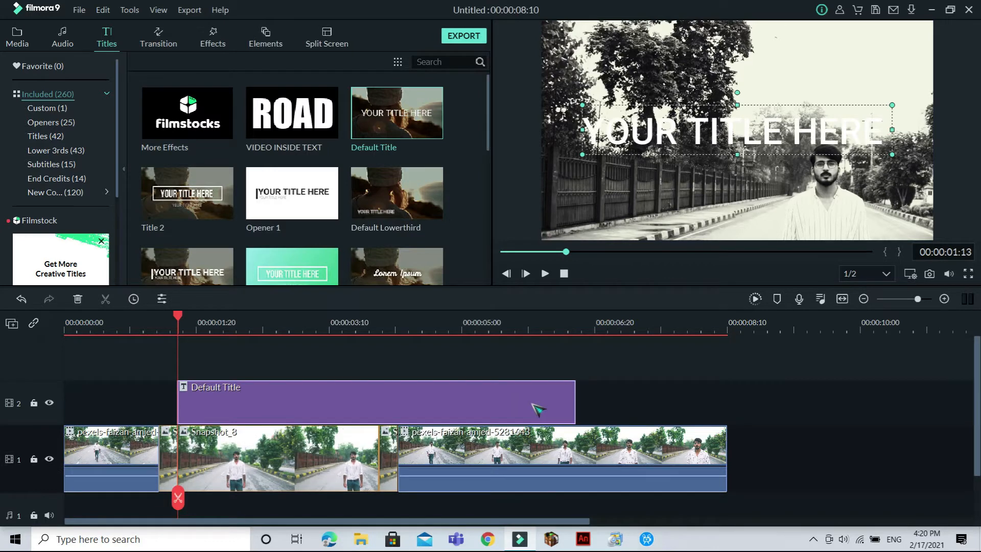
drag(576, 398, 425, 411)
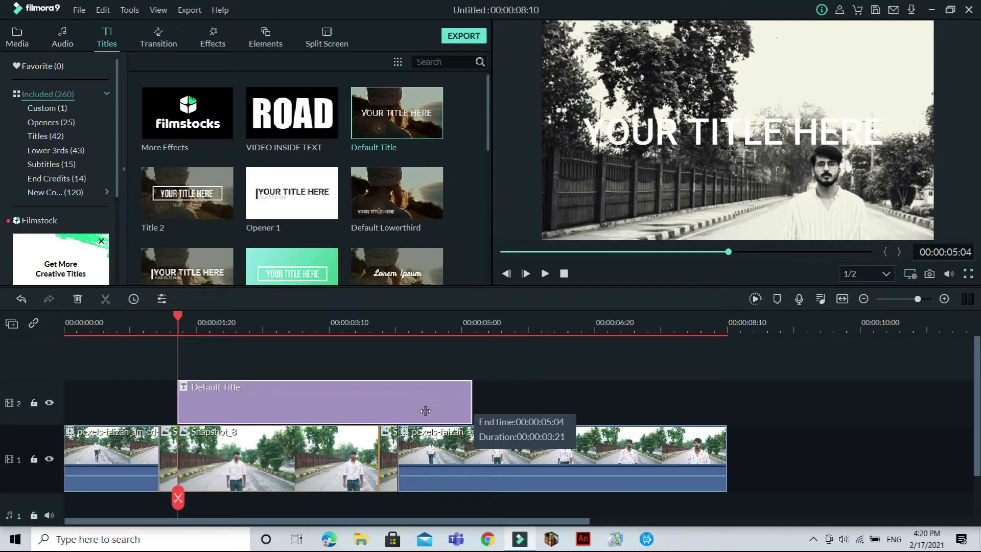
drag(425, 411, 379, 411)
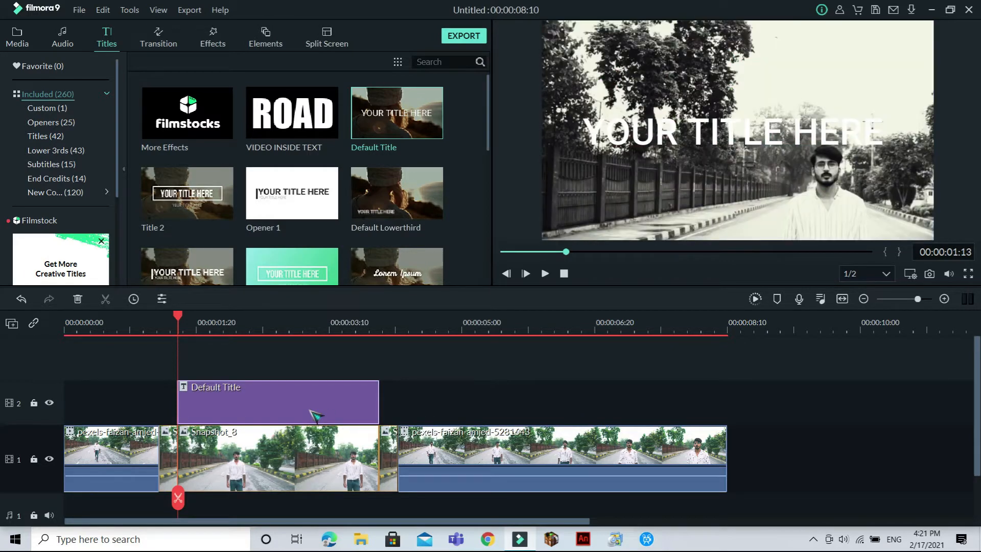
- Open the title's advanced text editing and replace the placeholder text with the person's first name in capitals
double_click(310, 405)
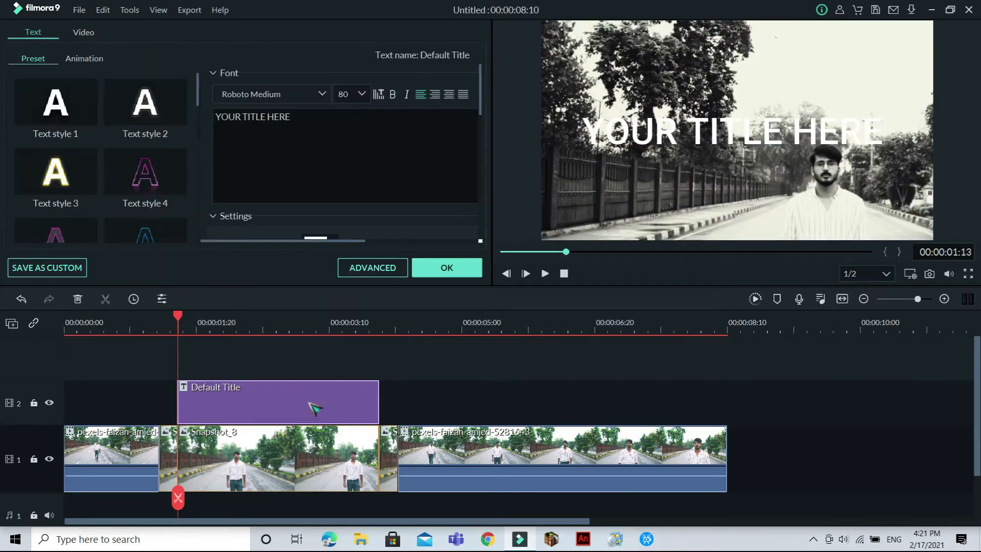
click(391, 266)
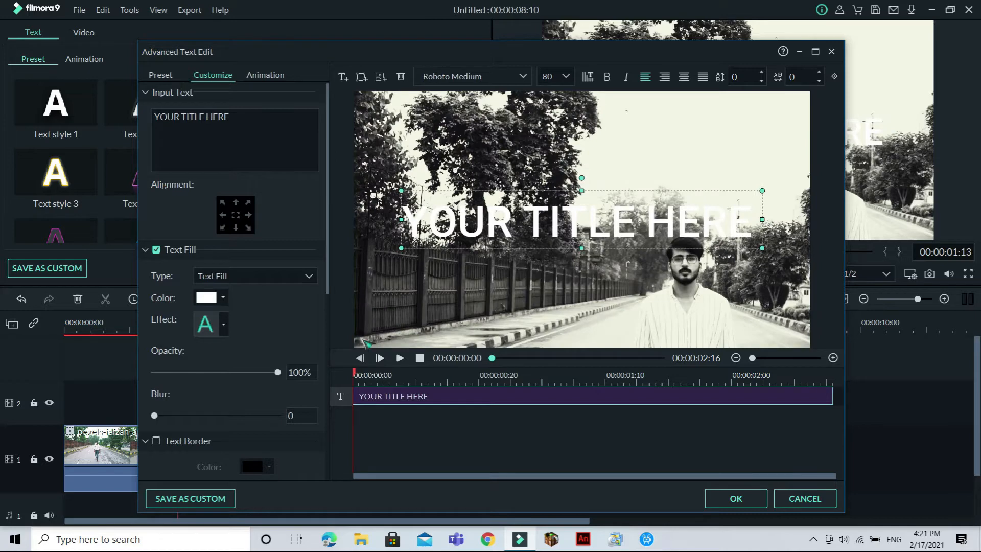
click(228, 117)
drag(229, 117, 154, 117)
key(BackSpace)
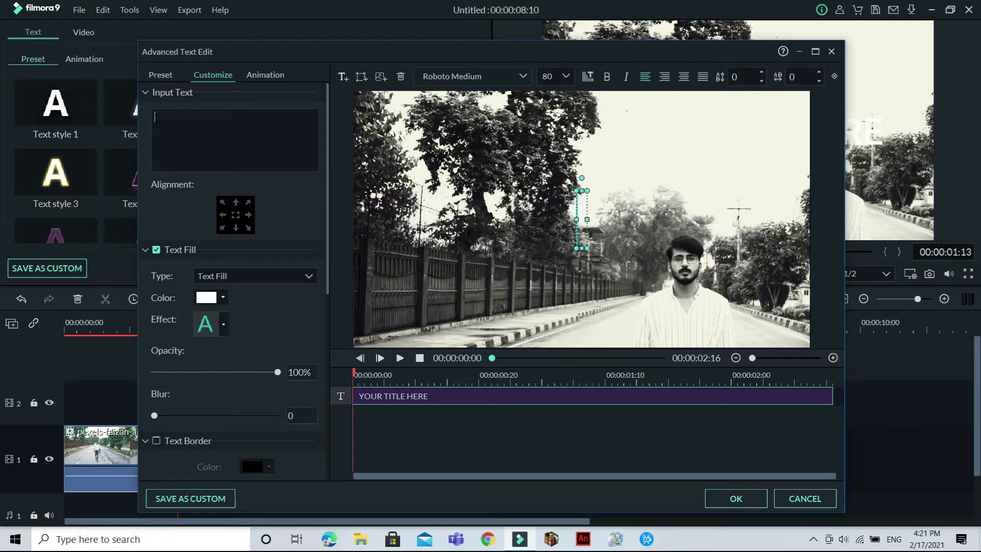
text(SURINDER)
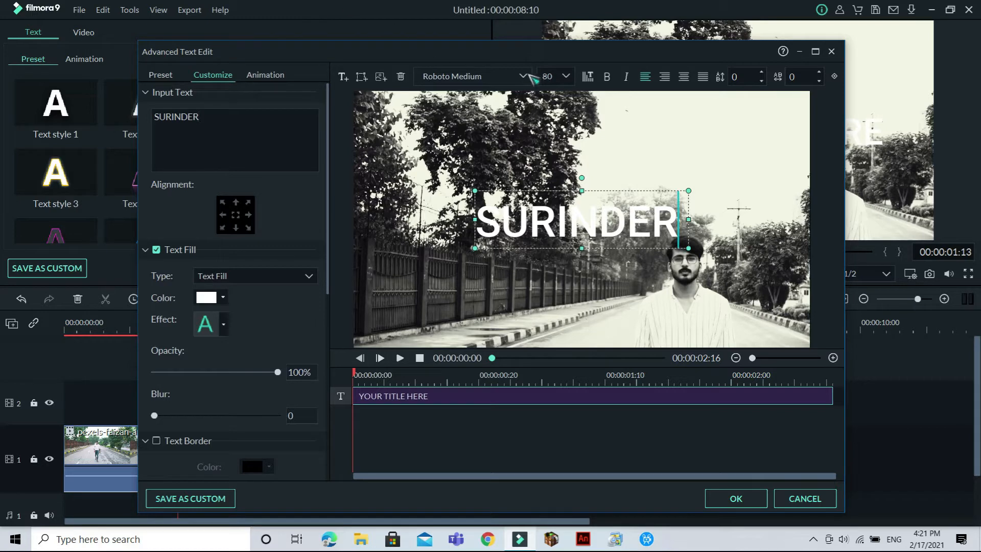
- Set the title's font to Impact
click(522, 76)
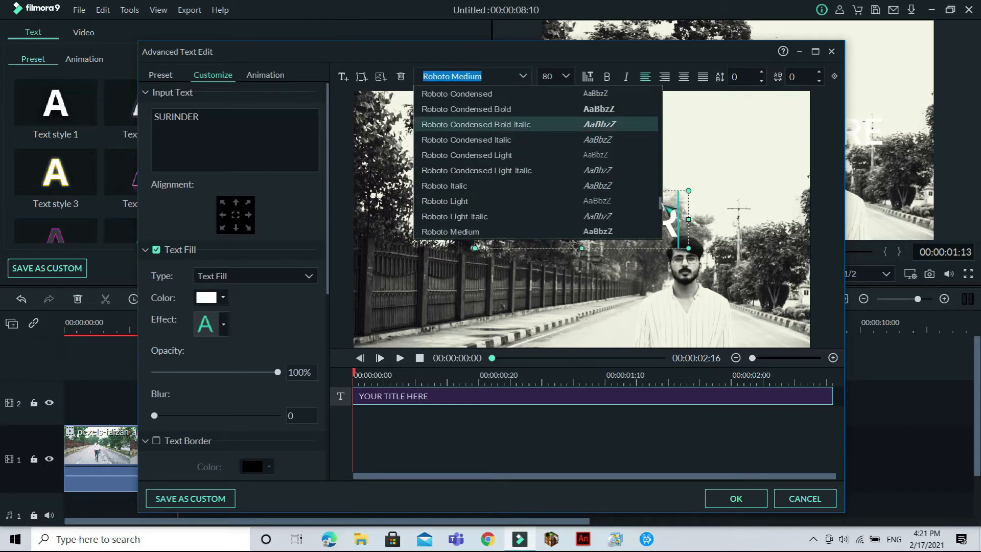
drag(661, 202, 658, 156)
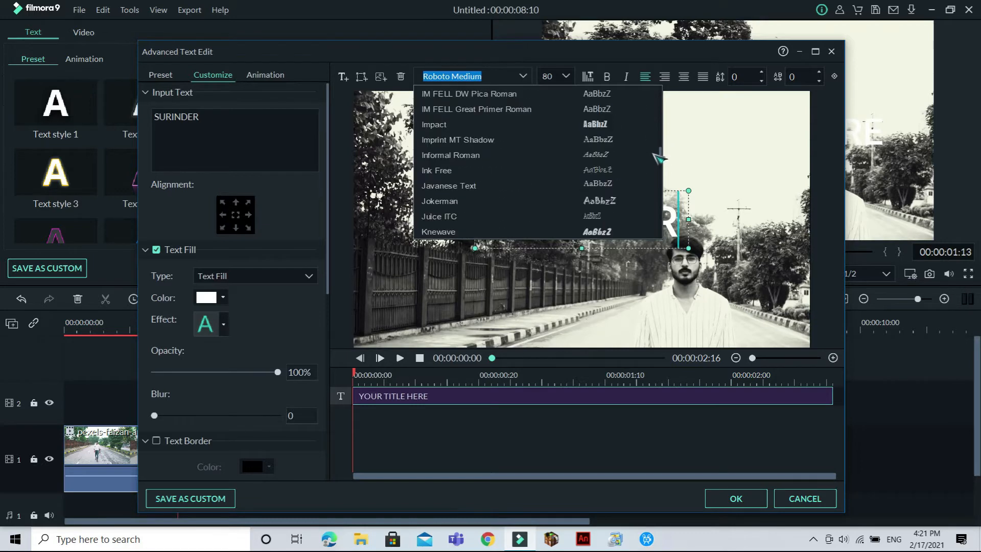
click(586, 130)
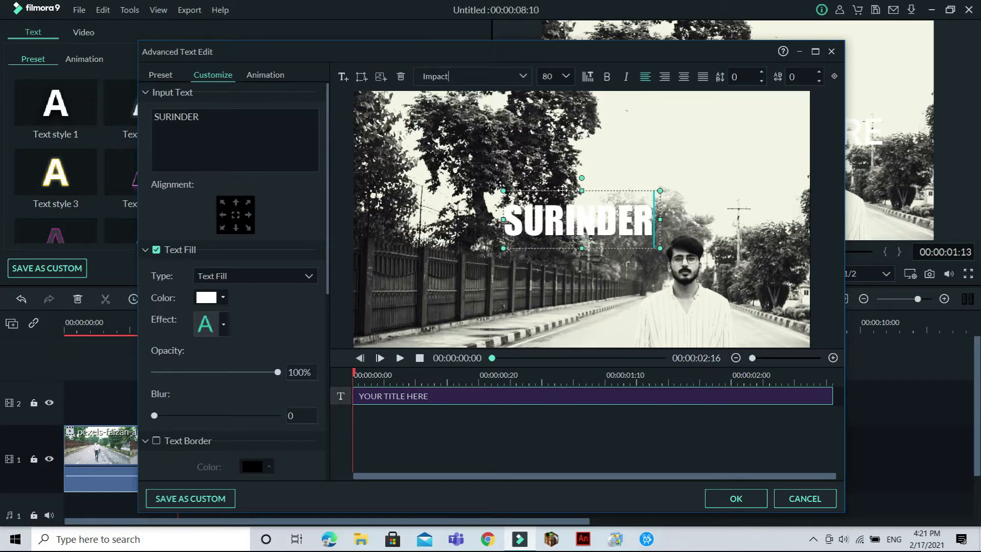
- Enlarge the title to size 125 and place it over the road and fence just beside the man
drag(562, 190, 470, 160)
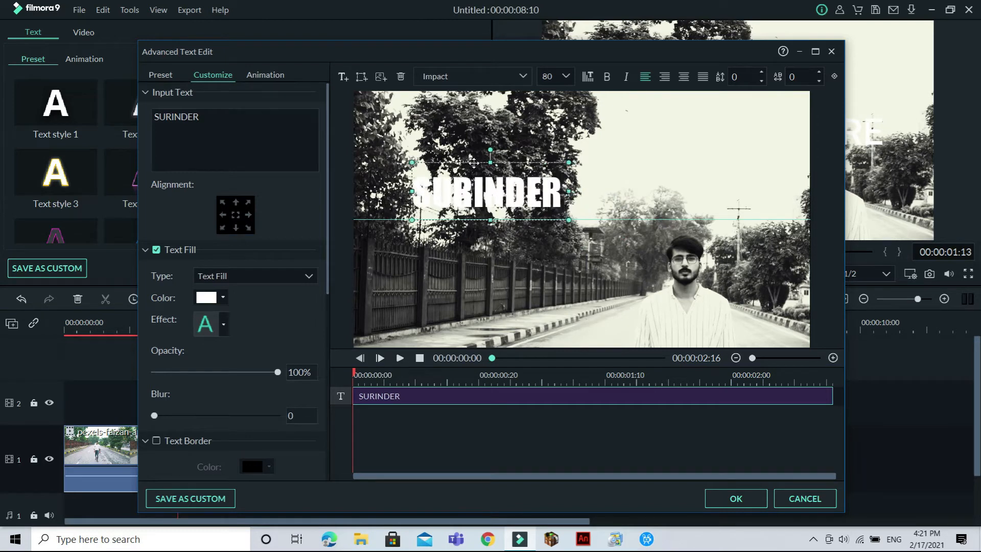
drag(486, 186, 529, 254)
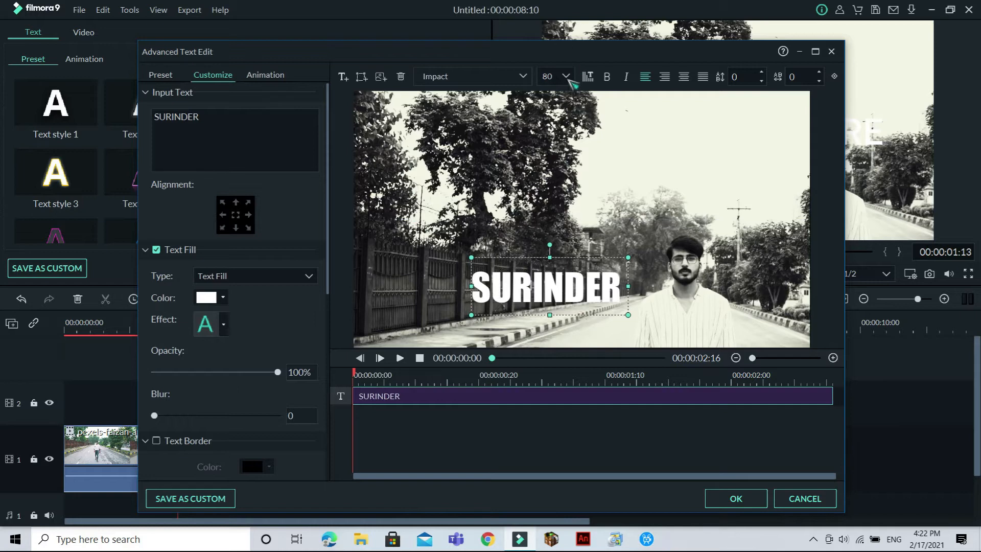
click(568, 78)
drag(577, 133, 574, 142)
click(557, 130)
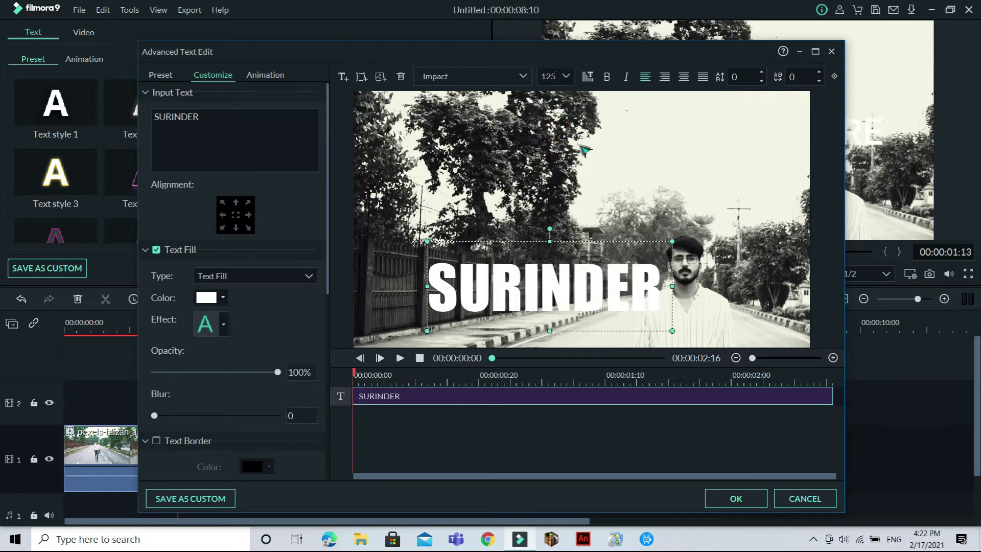
drag(578, 243, 551, 242)
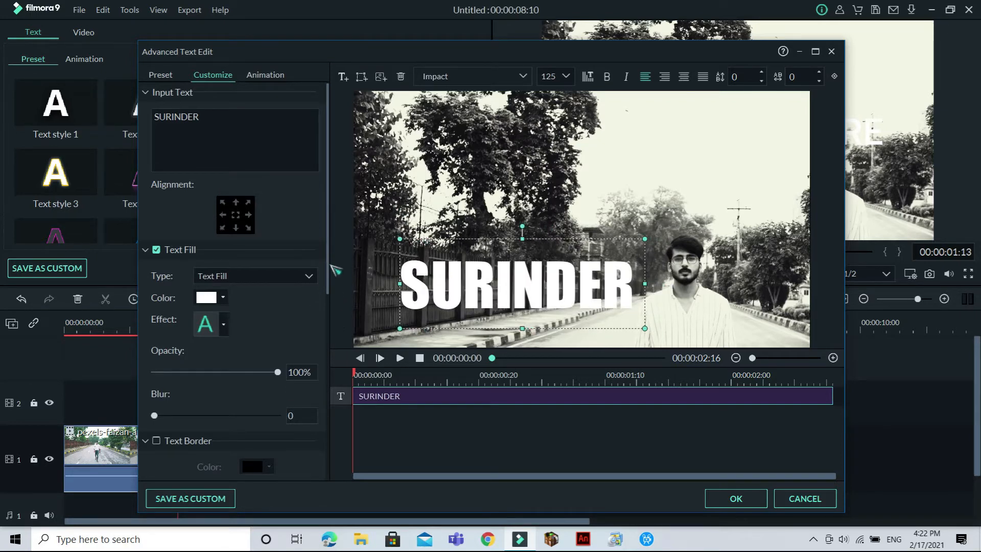
- Enable a text border on the title and colour it black
drag(328, 265, 335, 351)
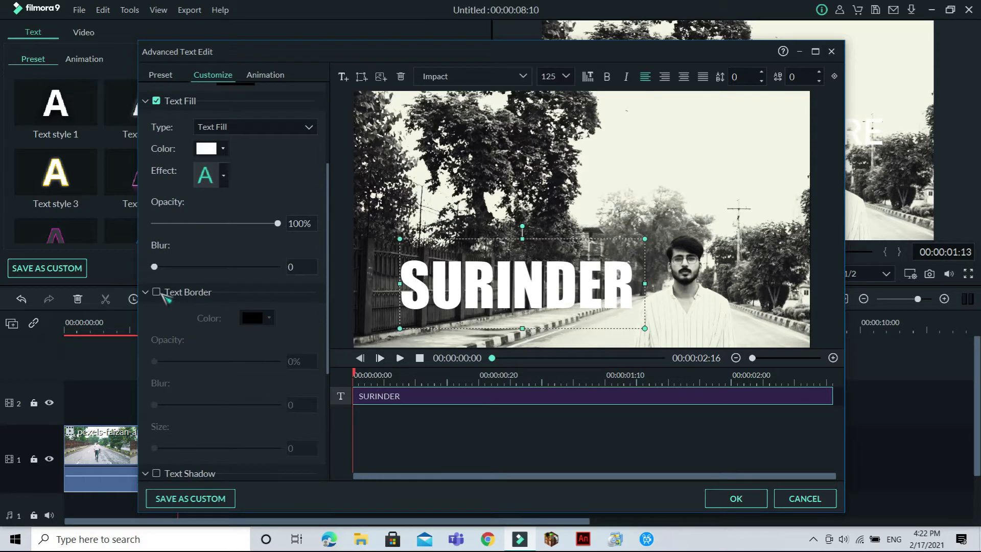
click(155, 292)
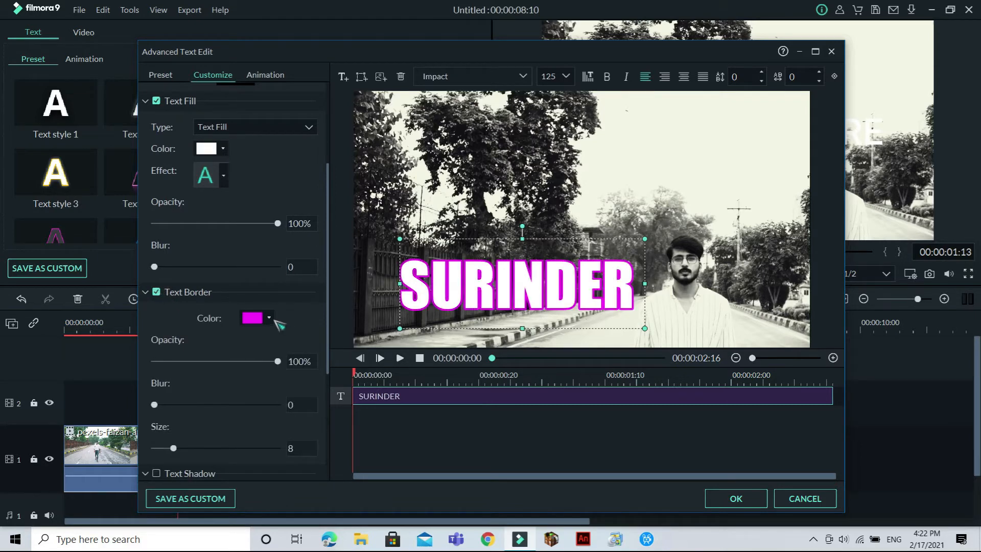
click(269, 318)
click(251, 378)
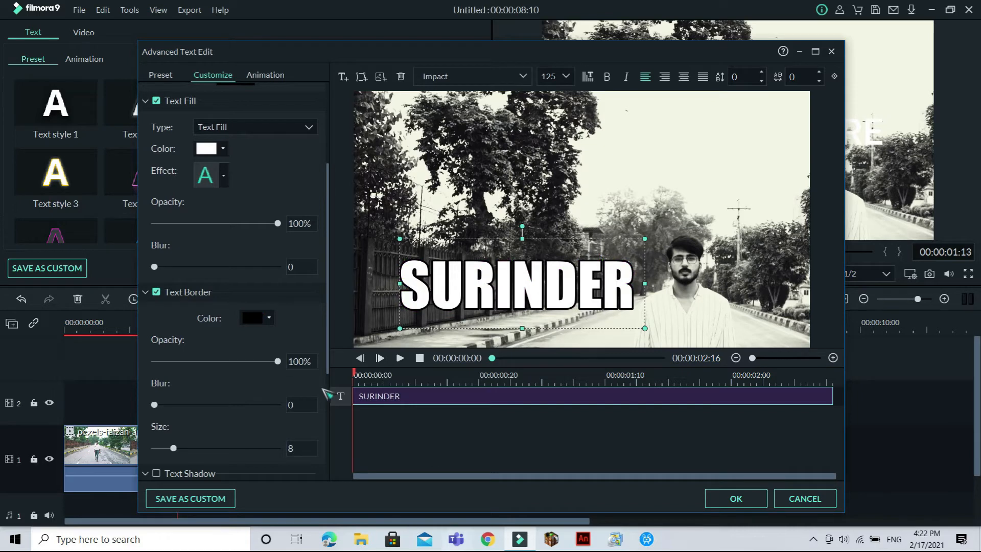
- Try the Move to right animation on the title and preview it
click(276, 76)
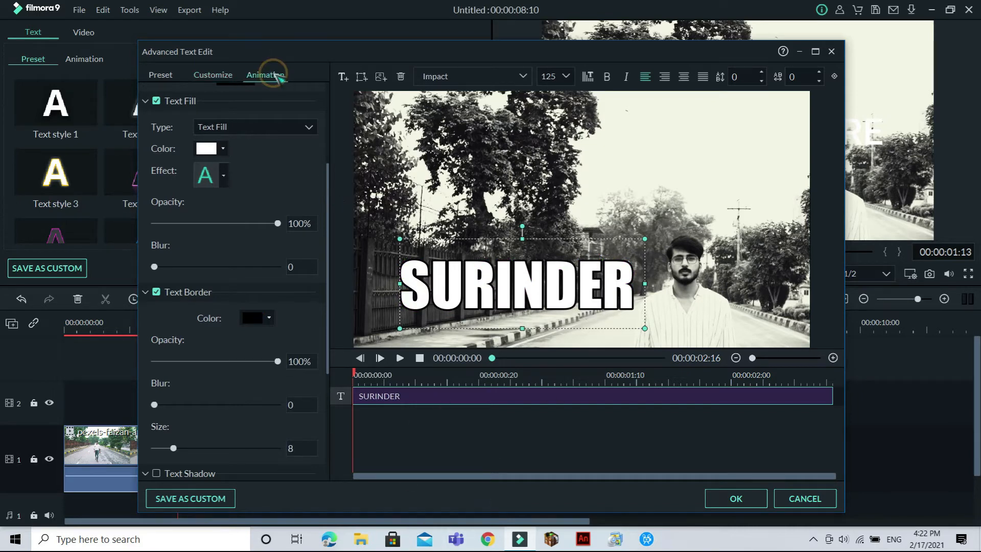
drag(326, 99, 334, 311)
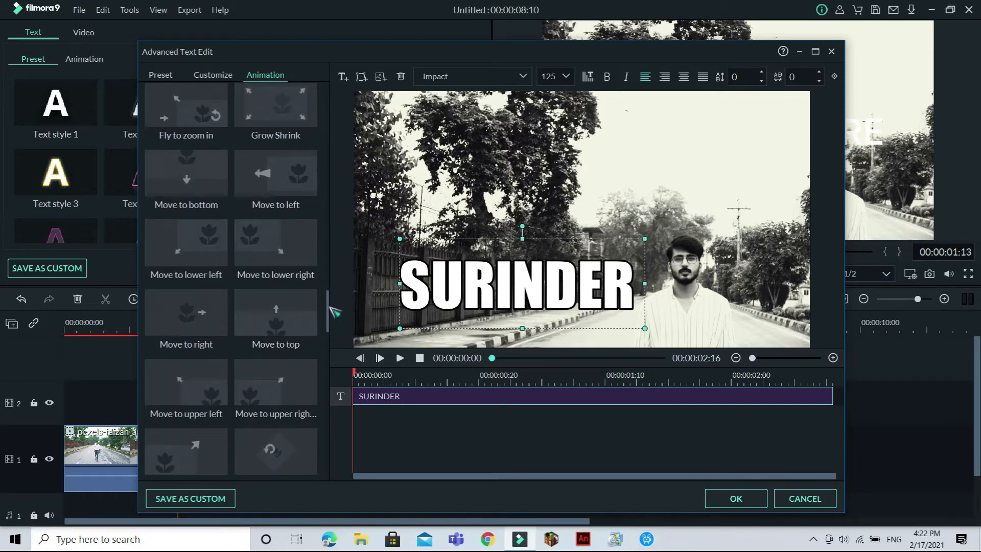
double_click(175, 339)
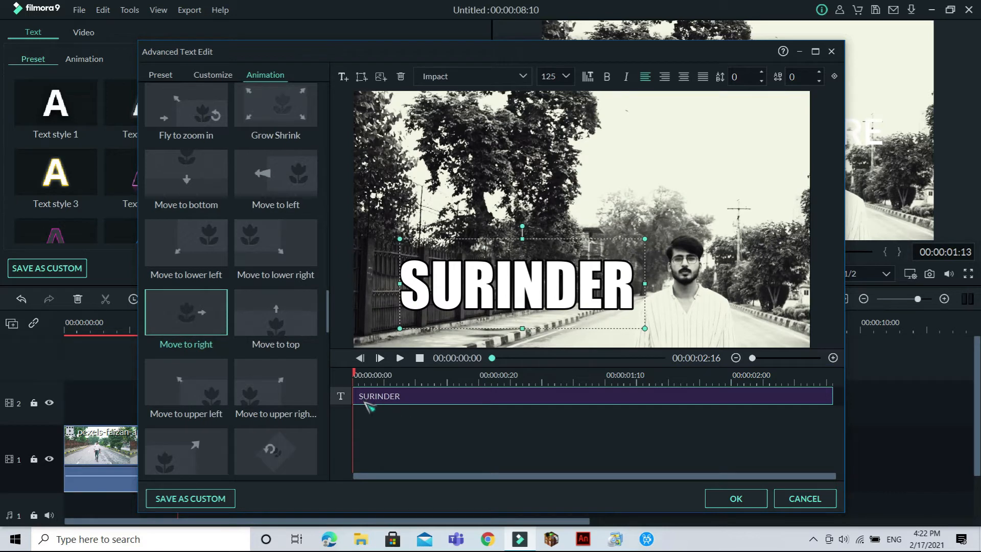
click(353, 396)
click(401, 359)
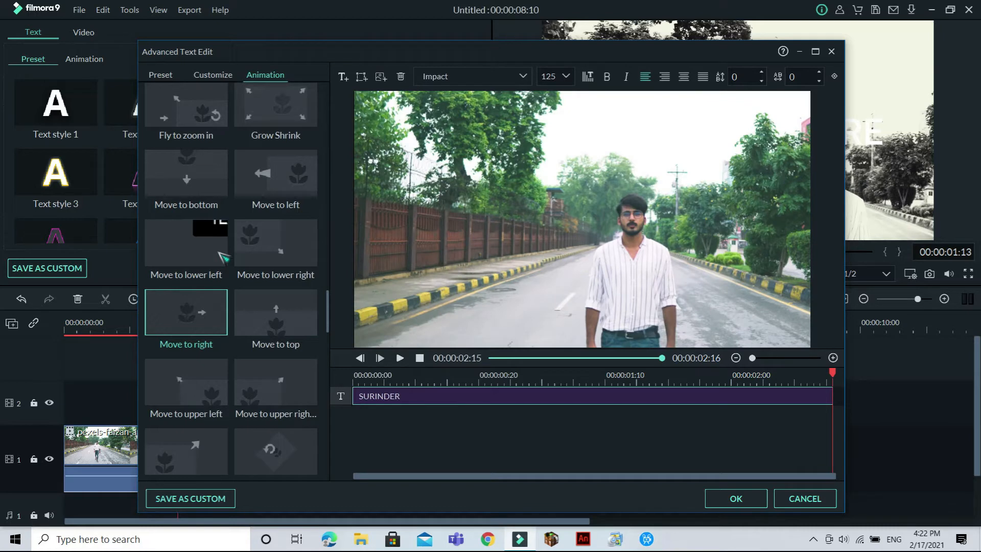
- Apply the Doomo Design animation to the title and play it back
scroll(333, 311, up, 15)
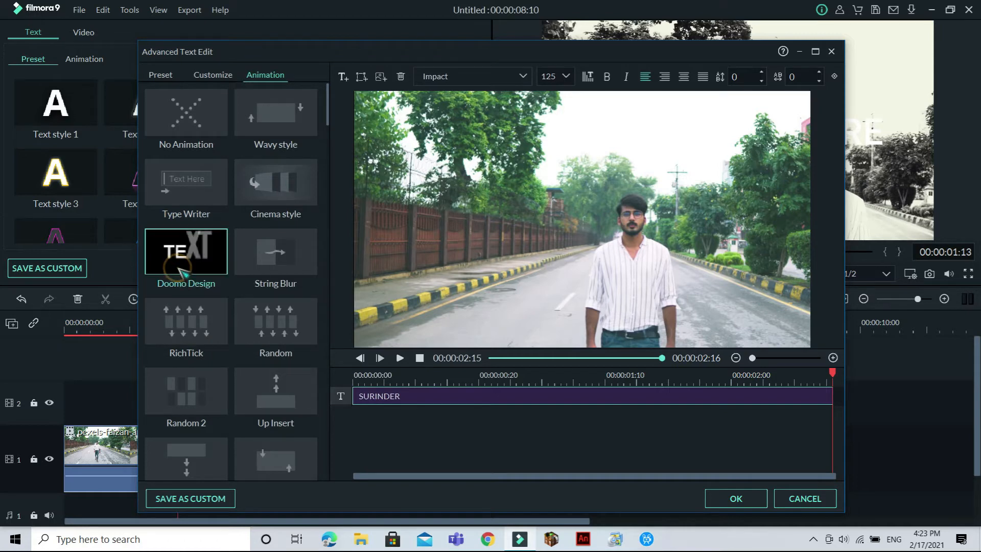
double_click(214, 269)
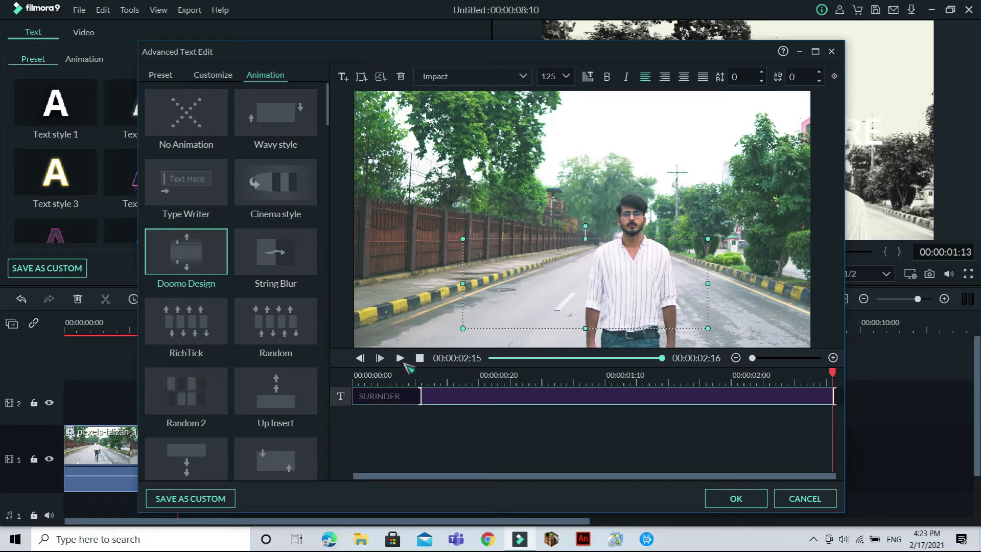
click(401, 358)
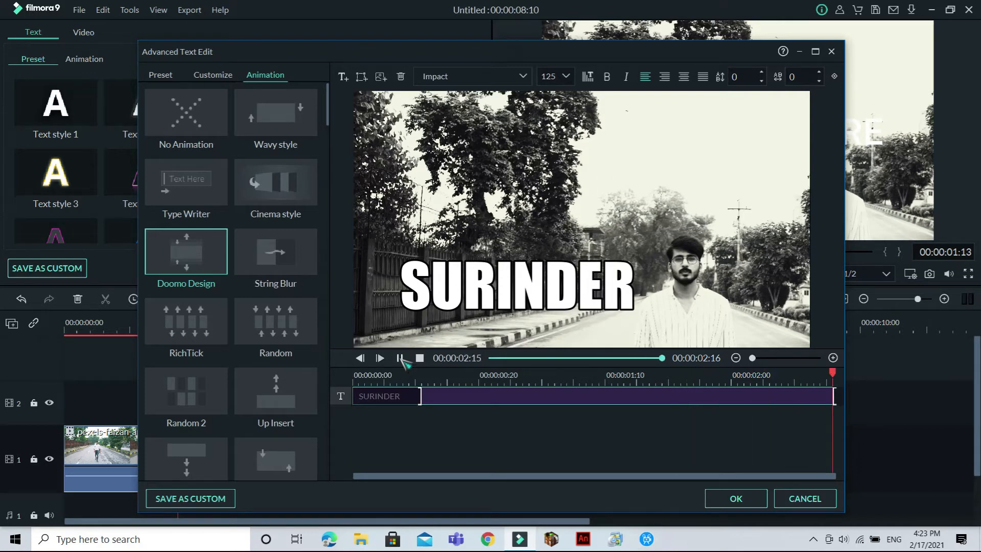
click(400, 359)
click(401, 358)
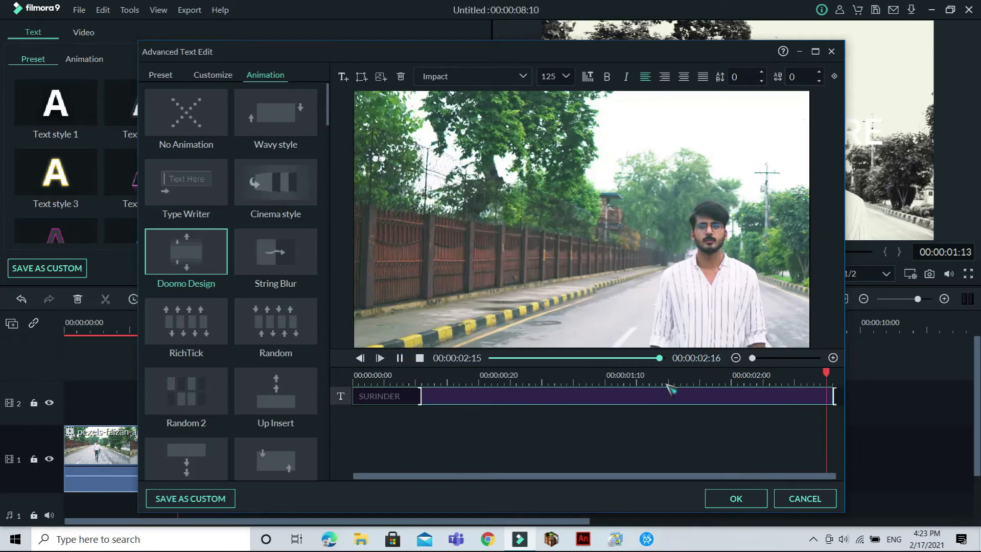
- Adjust the title animation's timing range, reapply Doomo Design, and accept the title changes
drag(421, 398, 348, 397)
double_click(174, 259)
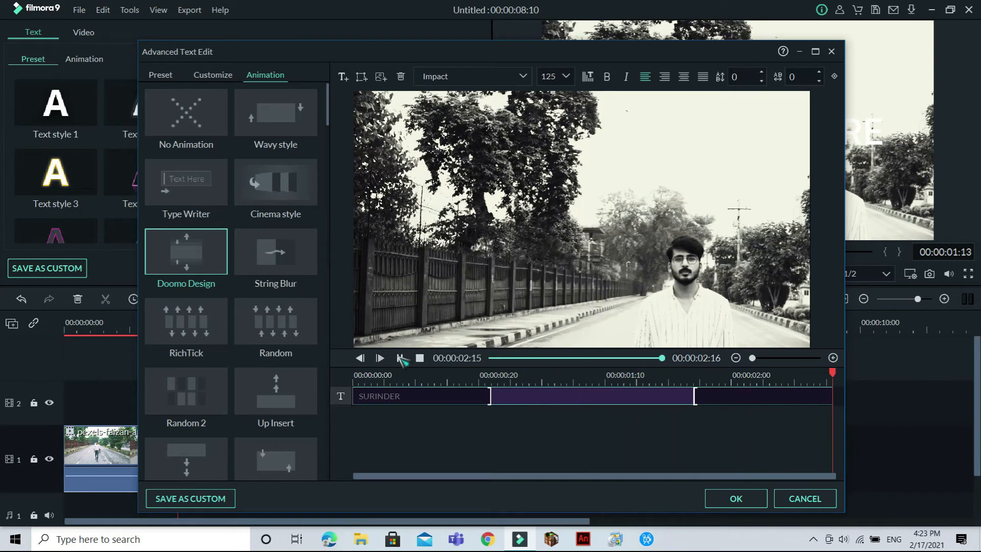
click(736, 500)
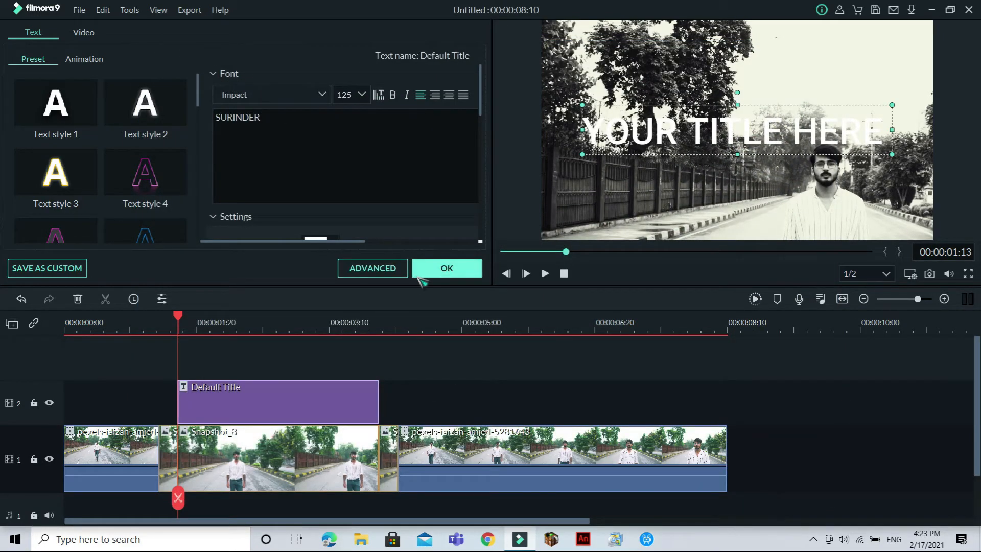
click(438, 270)
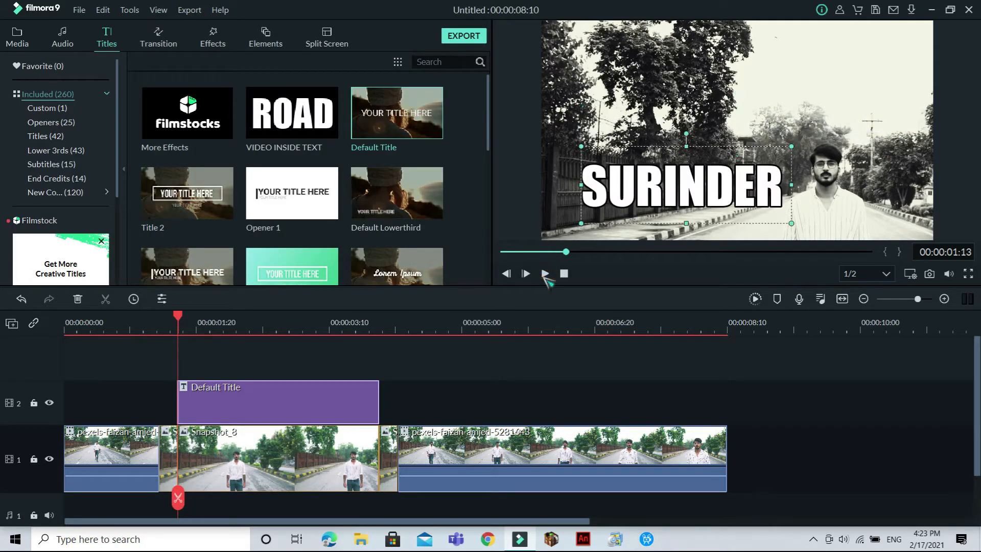
- Play back the titled freeze section, and review the whole video from the beginning
click(545, 274)
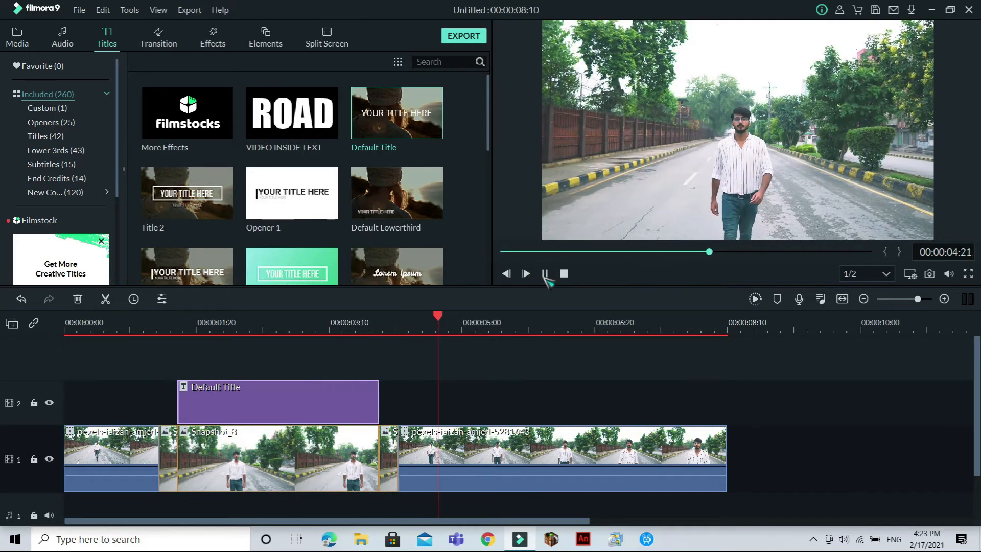
key(space)
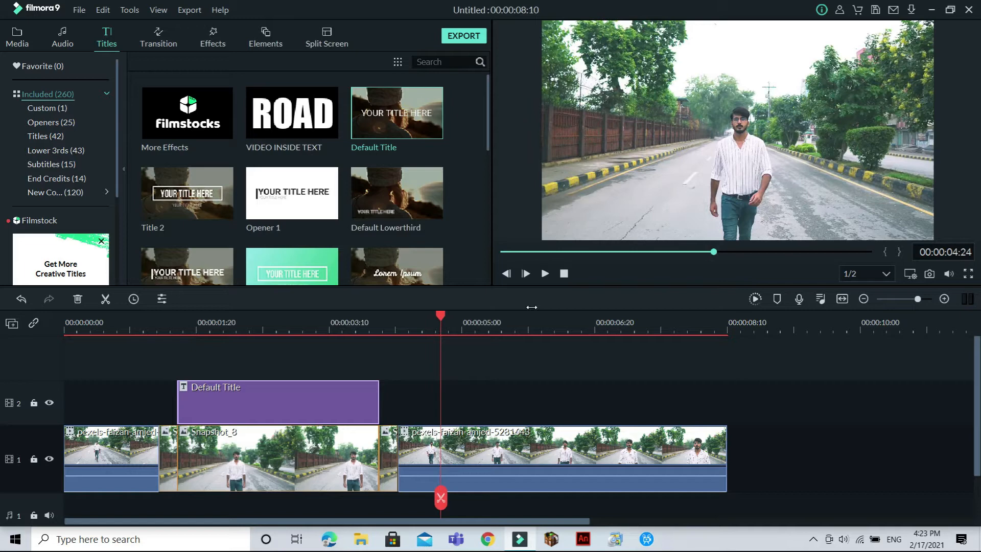
drag(440, 498, 292, 485)
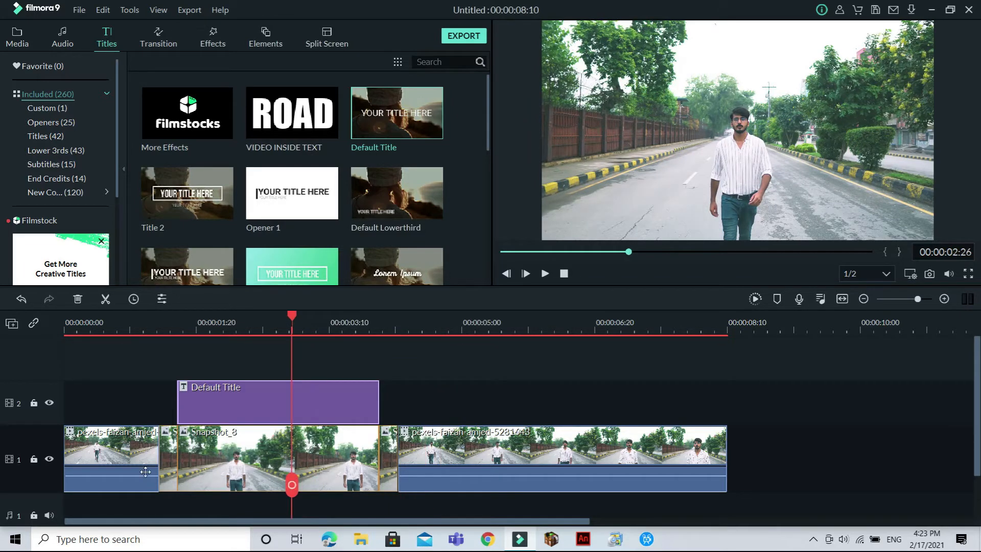
drag(145, 472, 21, 472)
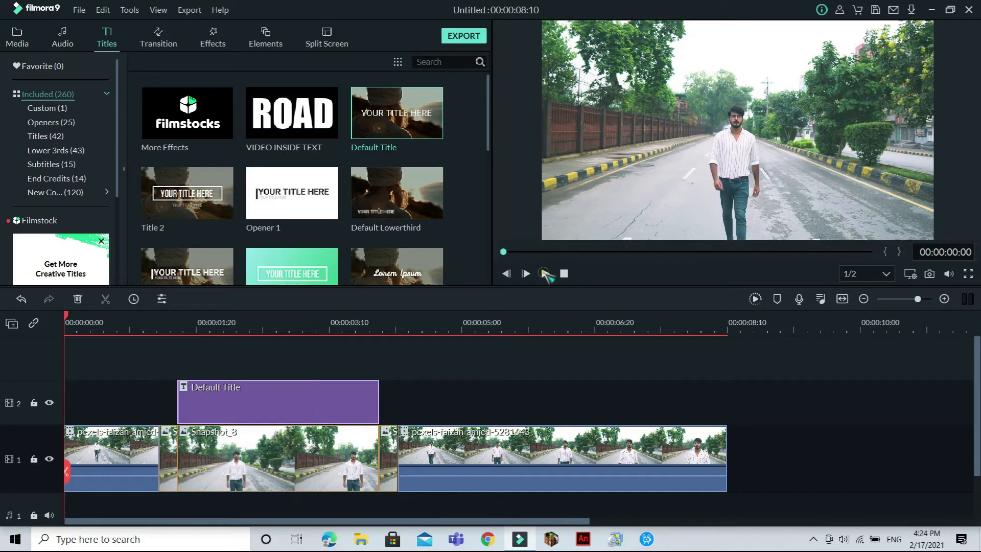
click(545, 273)
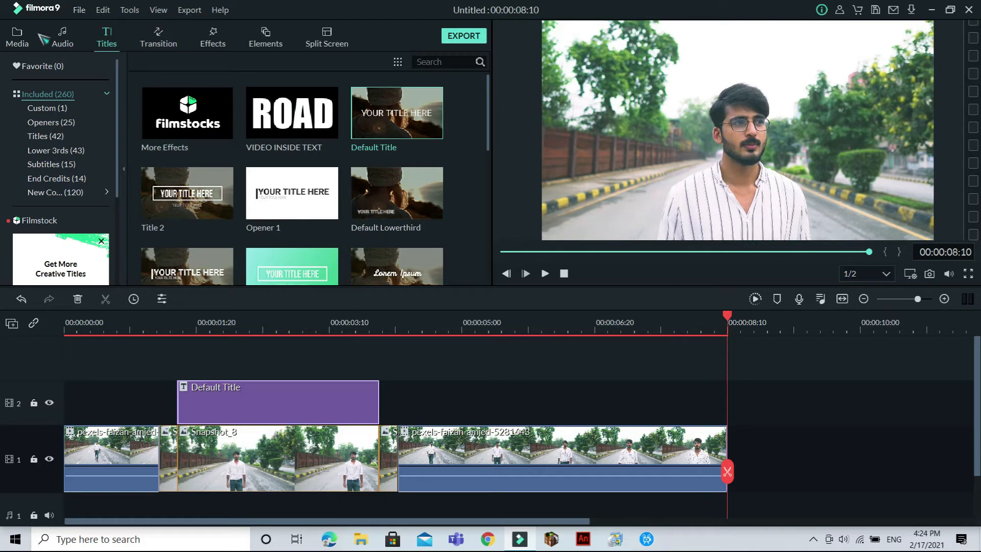
- Save the project to the Projects folder, using the person's first name as the file name
click(17, 34)
click(80, 11)
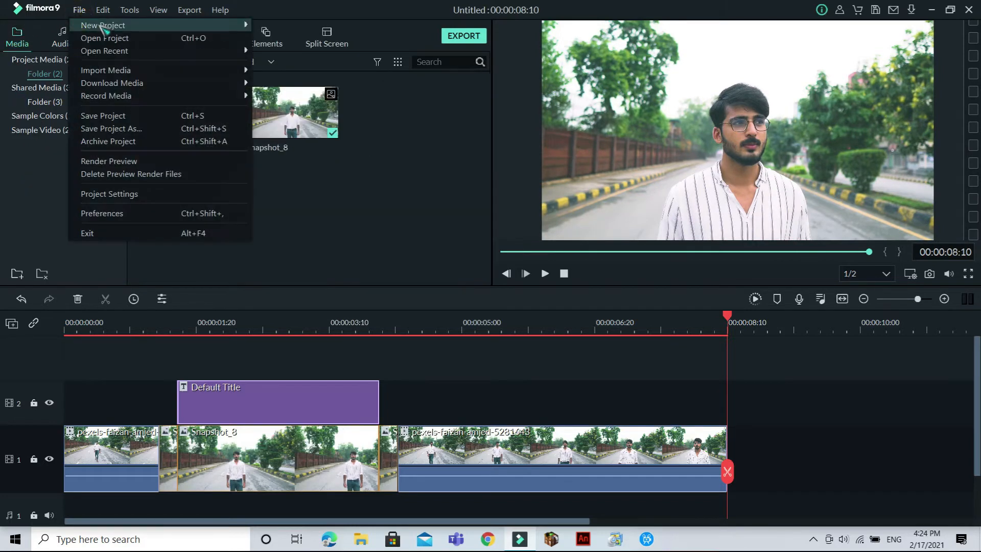
click(156, 117)
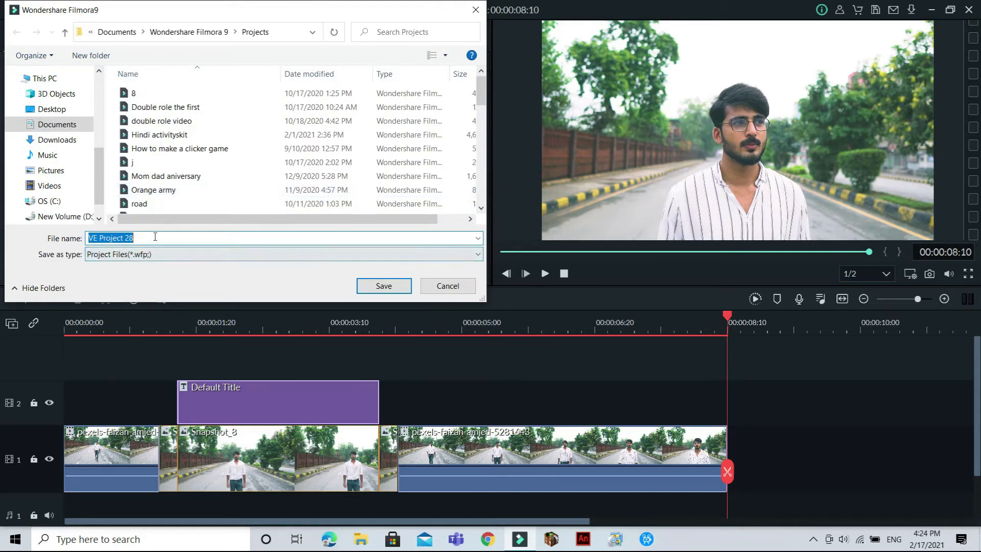
key(BackSpace)
text(SU)
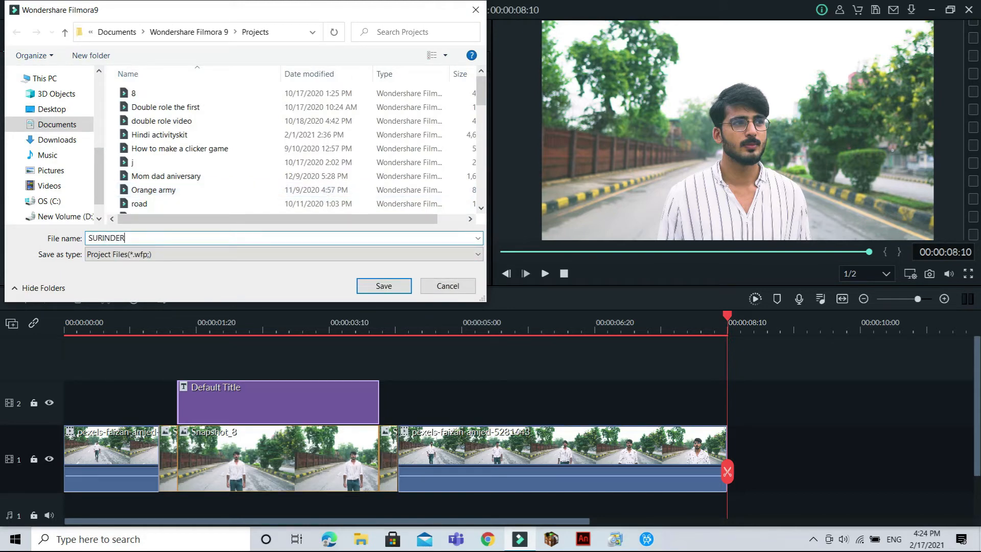
text(RINDER)
click(394, 286)
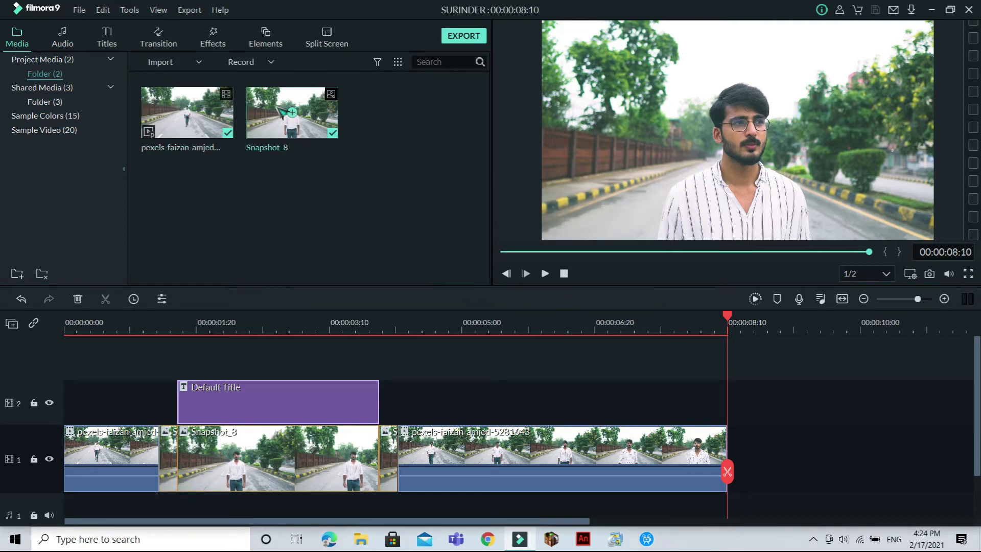
- Create a new 16:9 (Widescreen) project
click(79, 10)
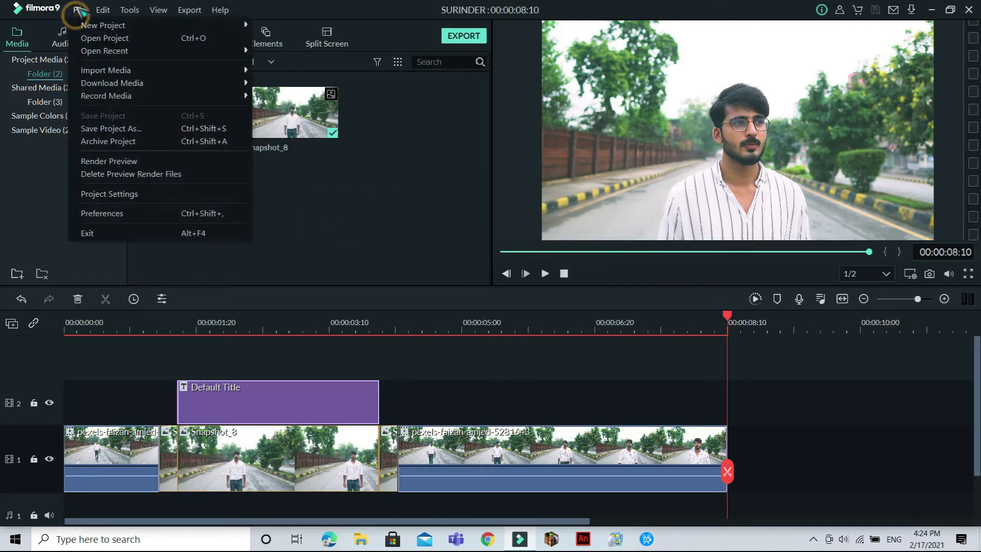
mouse_move(220, 10)
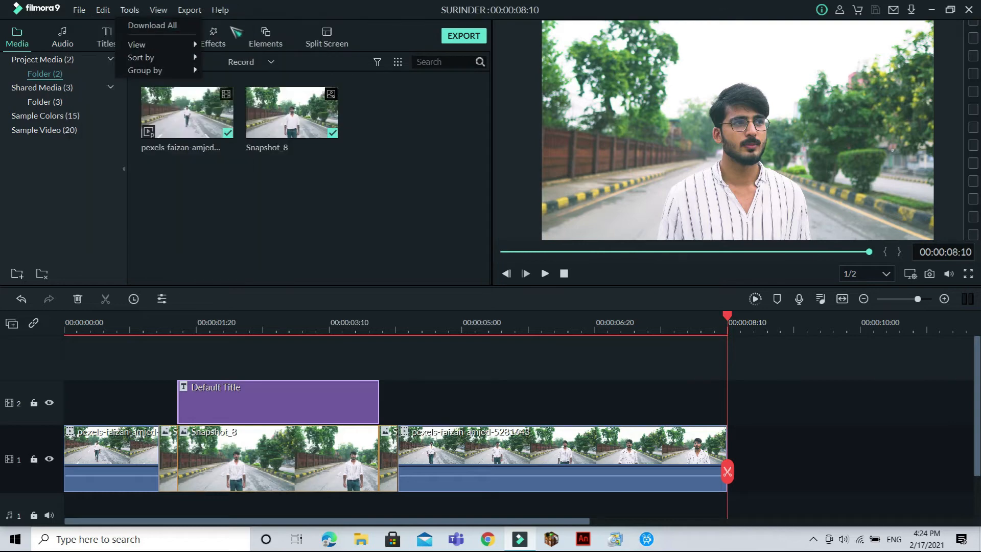
mouse_move(97, 13)
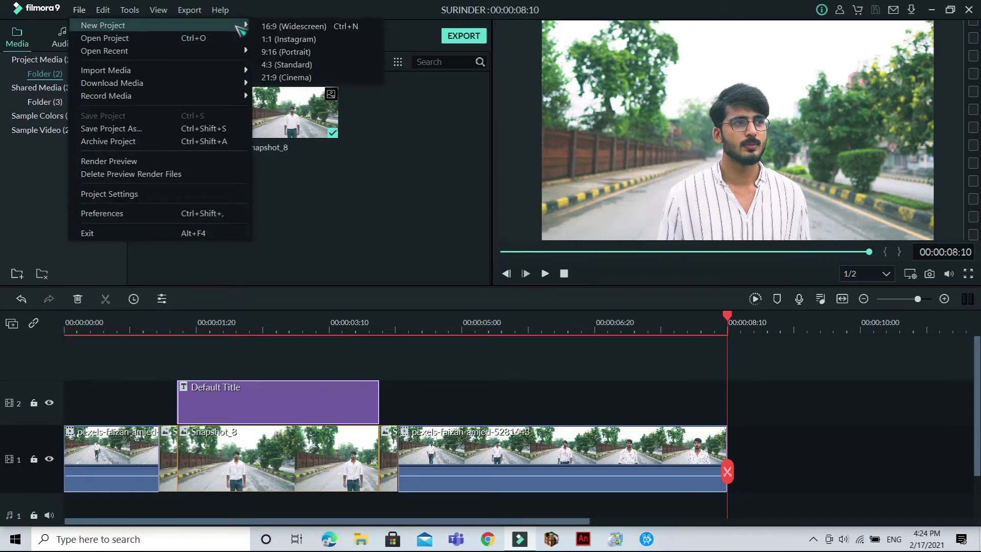
click(263, 27)
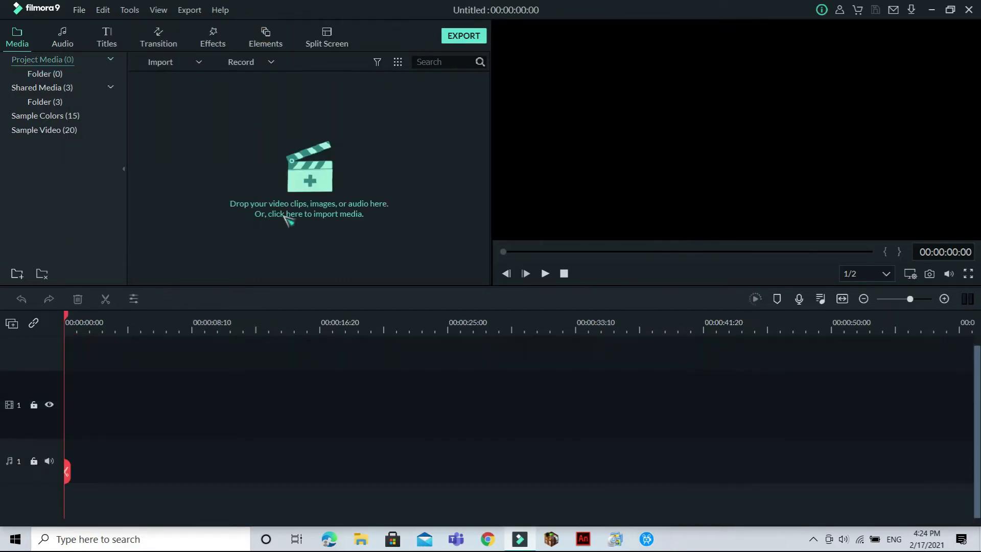
- Import the pexels-faizan-amjed walking video and the ink-splash image from Downloads into the project media
click(309, 168)
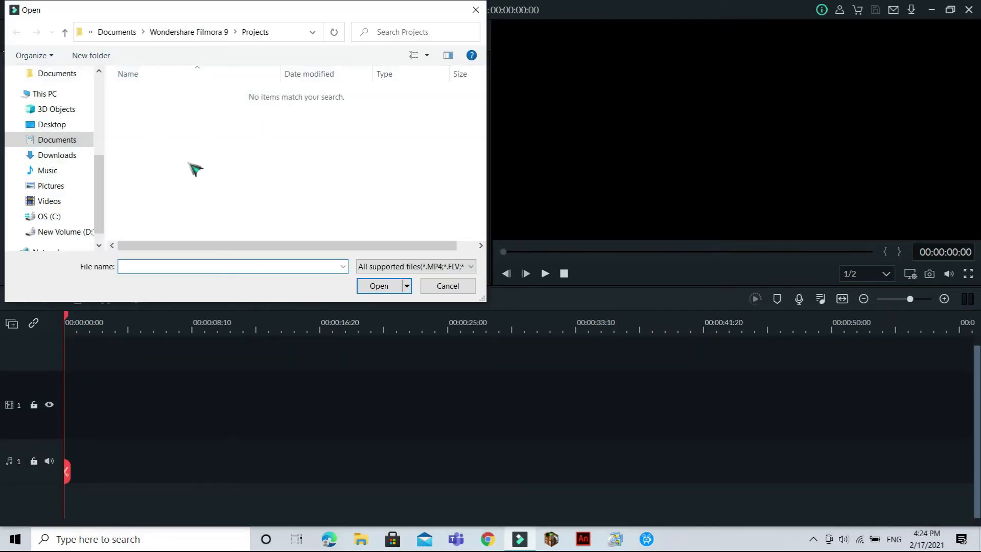
click(59, 156)
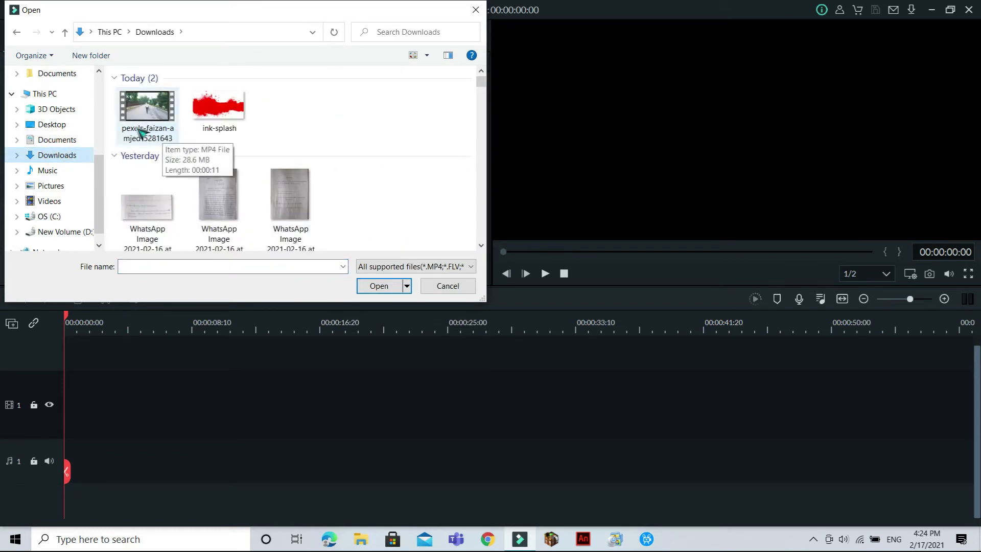
drag(112, 124, 231, 132)
click(394, 286)
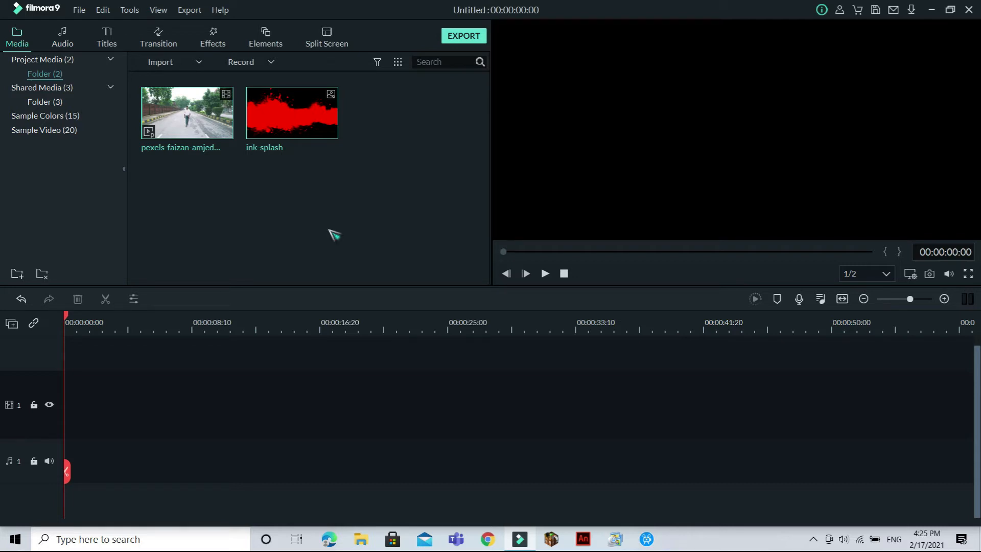
- Place only the walking video at the start of video track 1
mouse_move(194, 128)
drag(214, 134, 74, 424)
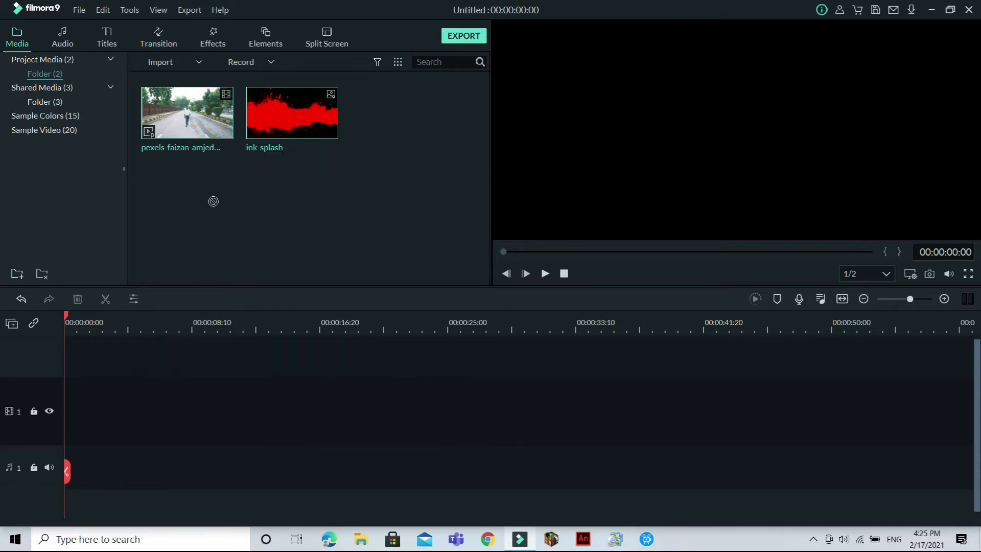
click(224, 155)
drag(211, 128, 67, 418)
click(494, 306)
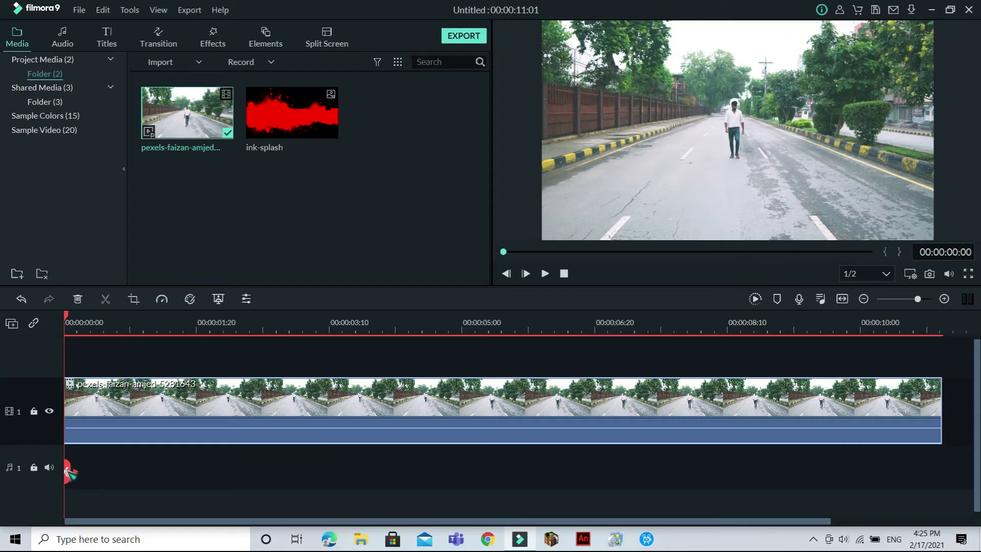
- Split the walking clip at 00:00:06:23 and delete the part before the cut
drag(96, 475, 603, 497)
click(603, 497)
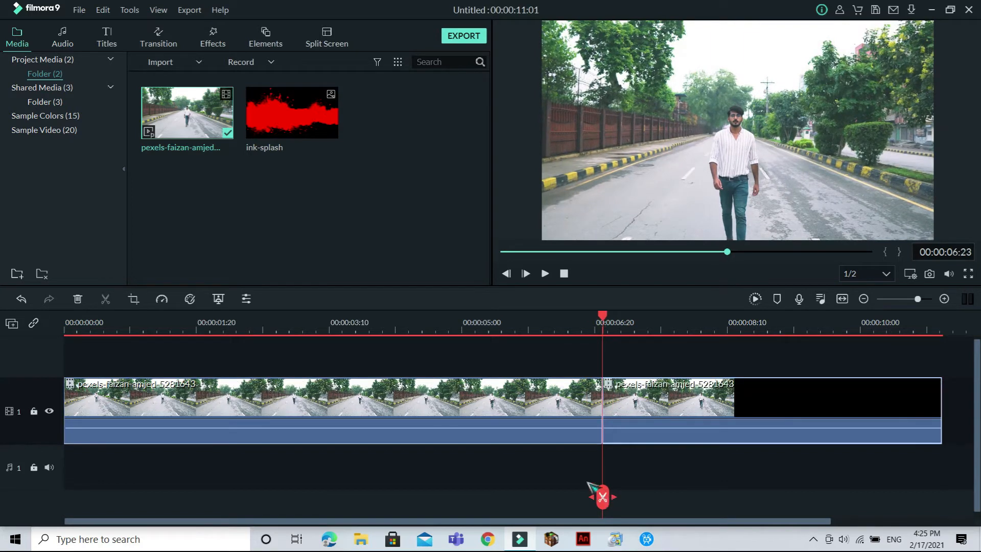
click(76, 299)
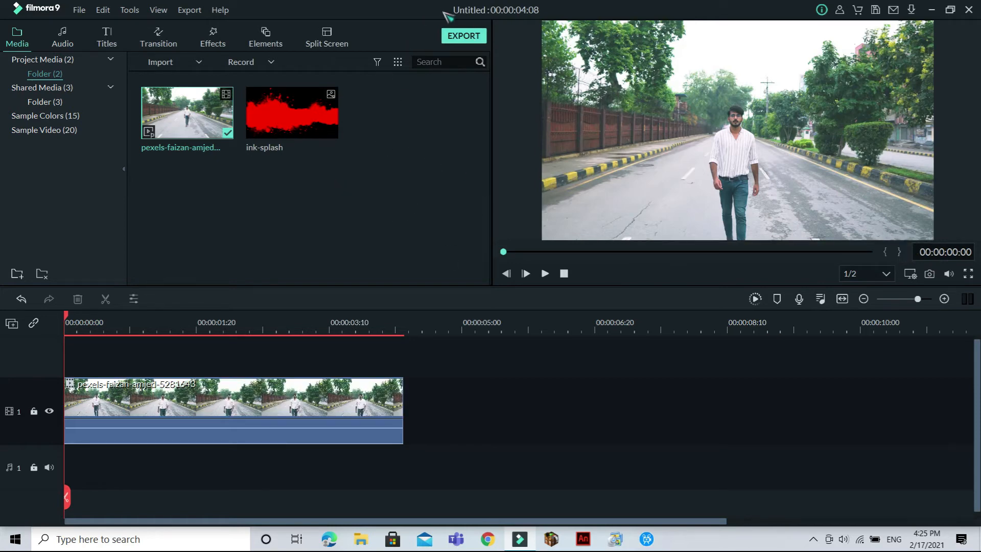
- Capture a snapshot of the remaining clip's first frame, and delete that clip from the timeline
click(229, 413)
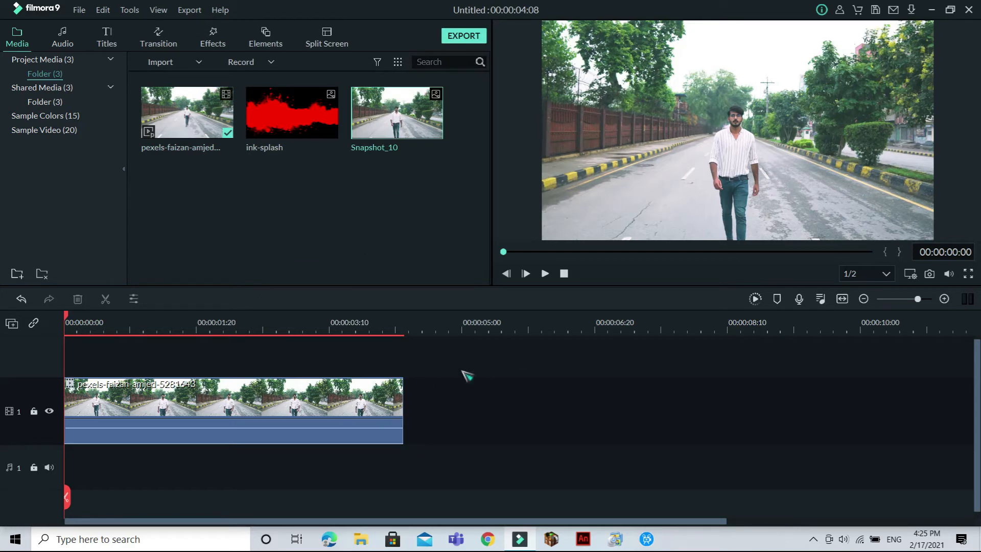
click(310, 418)
click(78, 299)
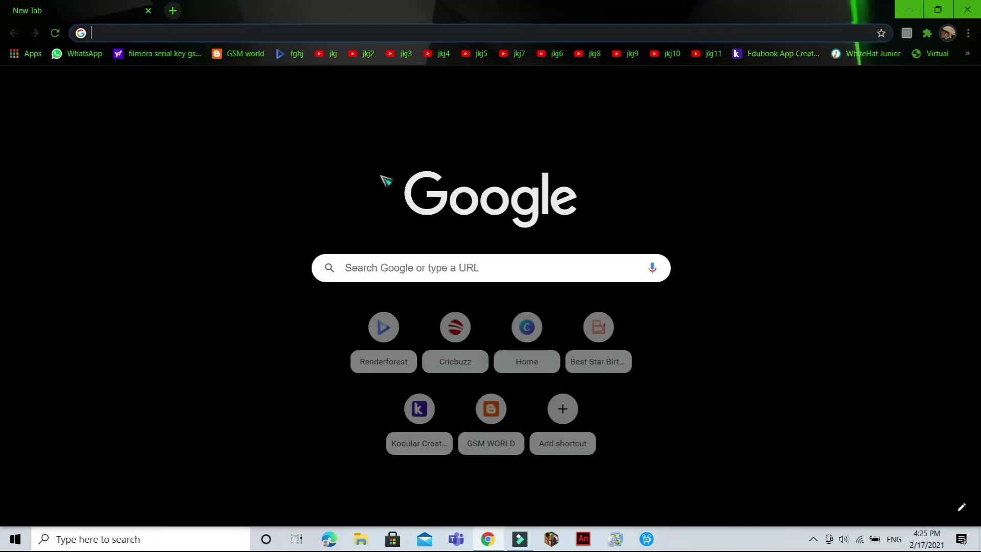
- Search for "remove bg" in Chrome, open the remove.bg site and try signing in with Google
text(remove bg)
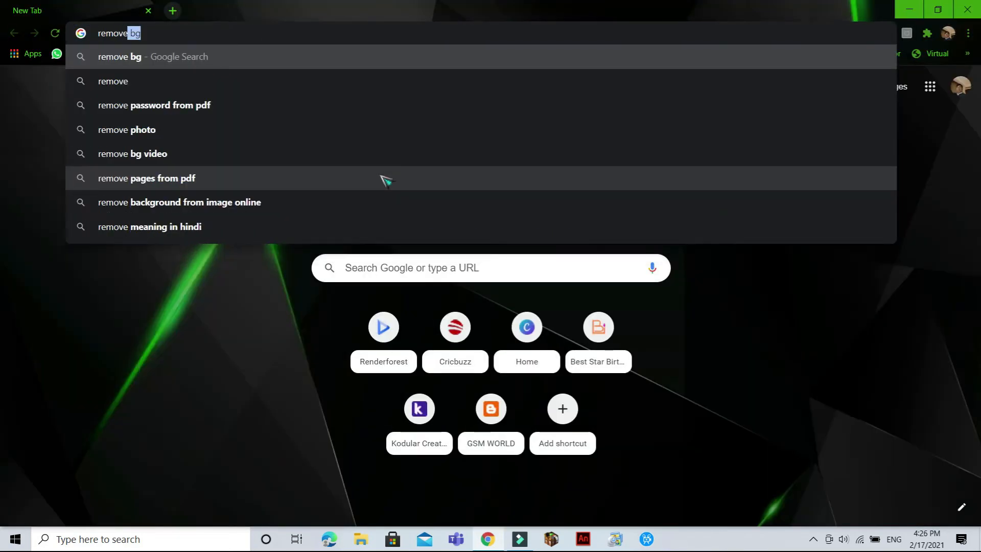
click(261, 58)
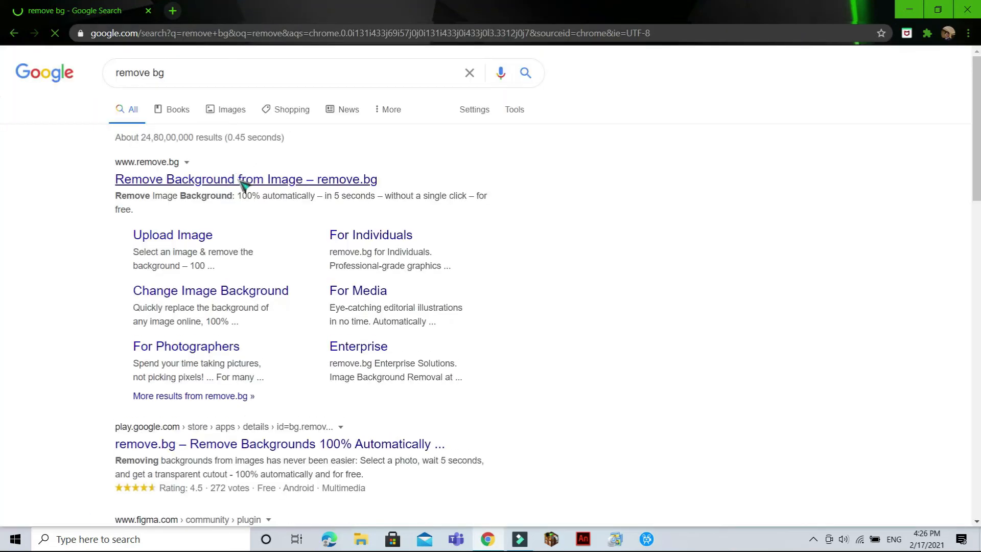
click(242, 181)
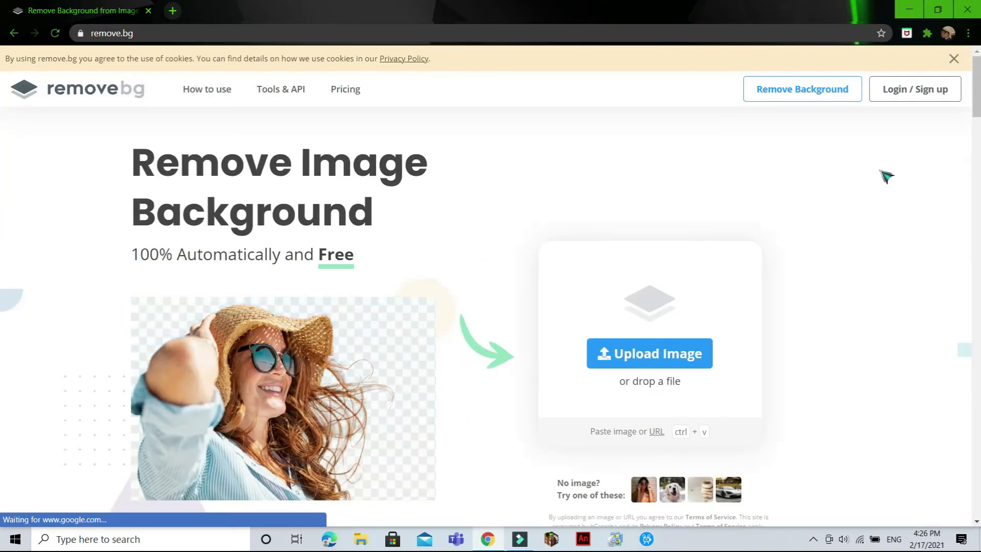
click(917, 92)
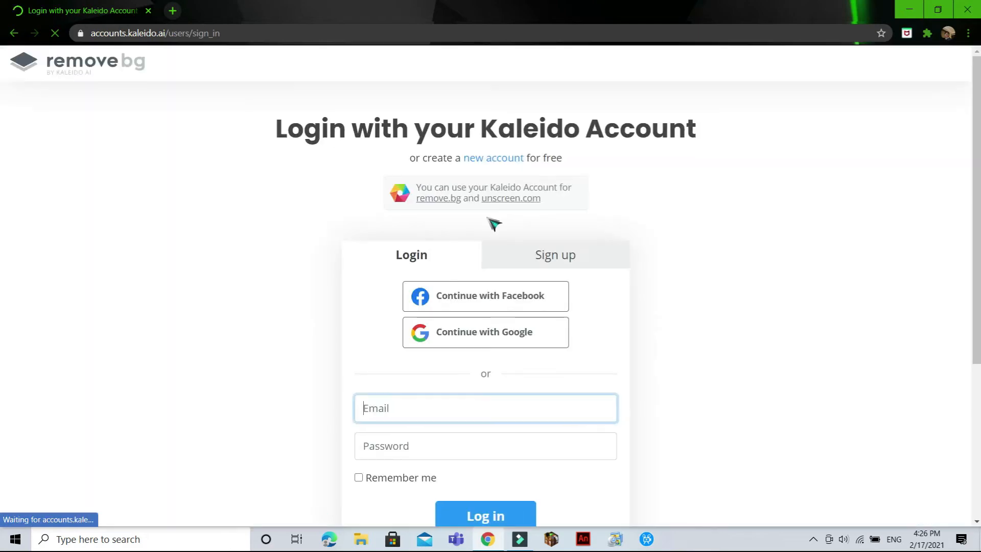
click(508, 331)
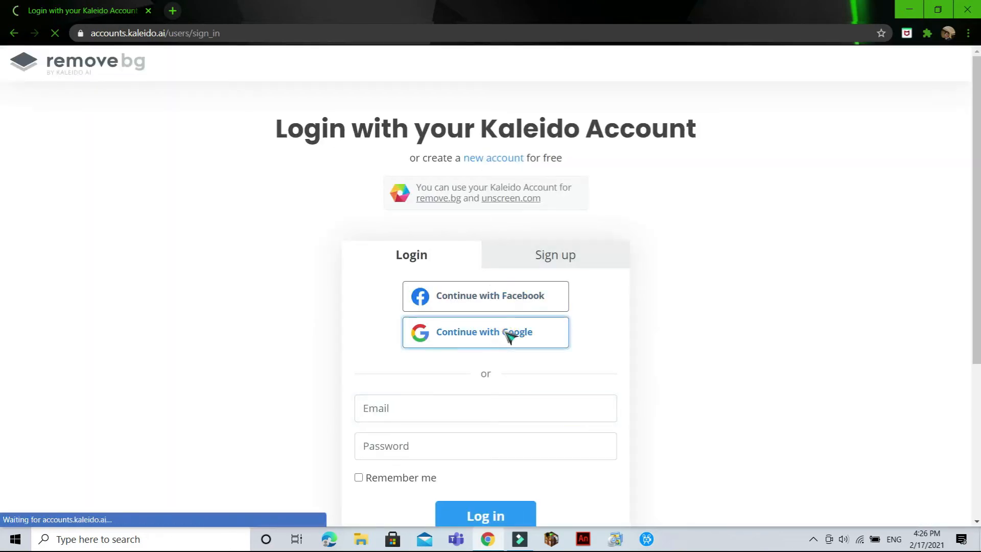
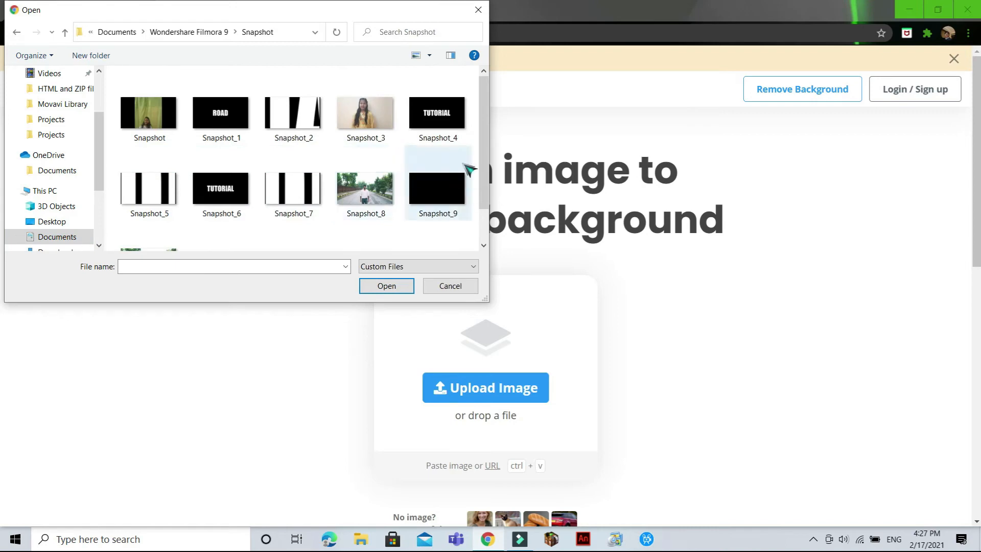
- Upload Snapshot_10 from the Filmora Snapshot folder to remove.bg, and download the preview-size image without its background
scroll(351, 239, down, 2)
double_click(125, 223)
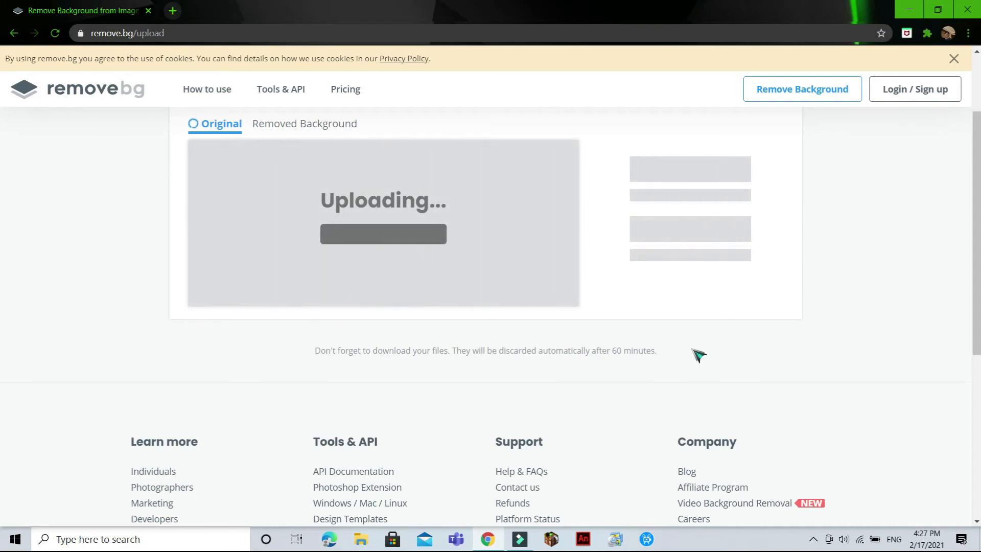
drag(977, 275, 980, 125)
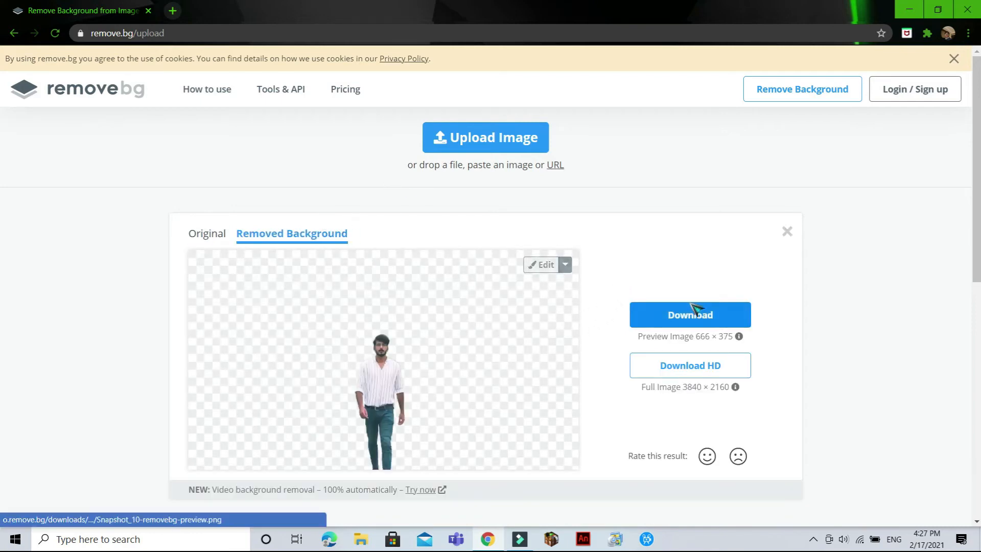
click(701, 315)
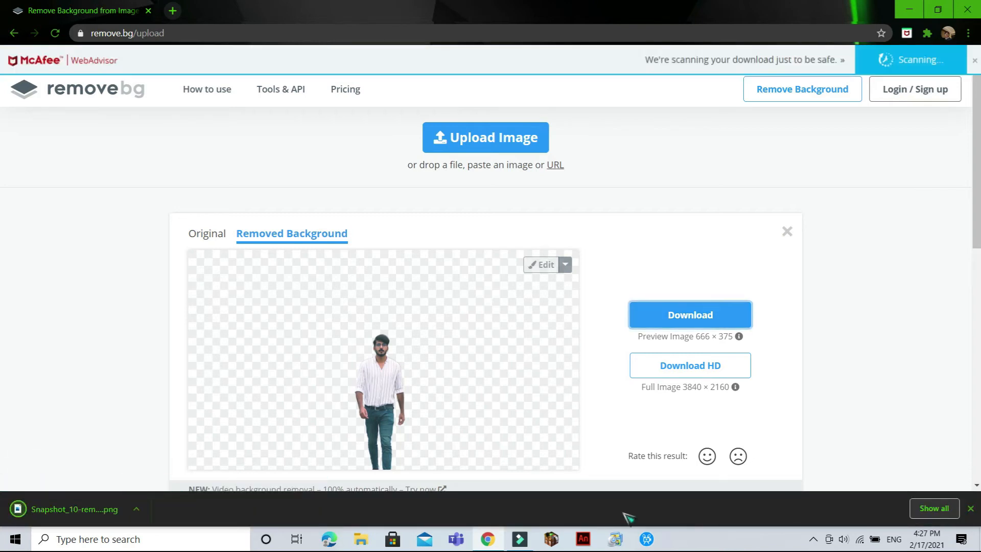
- View the downloaded cutout image, close it and switch back to Filmora
click(107, 510)
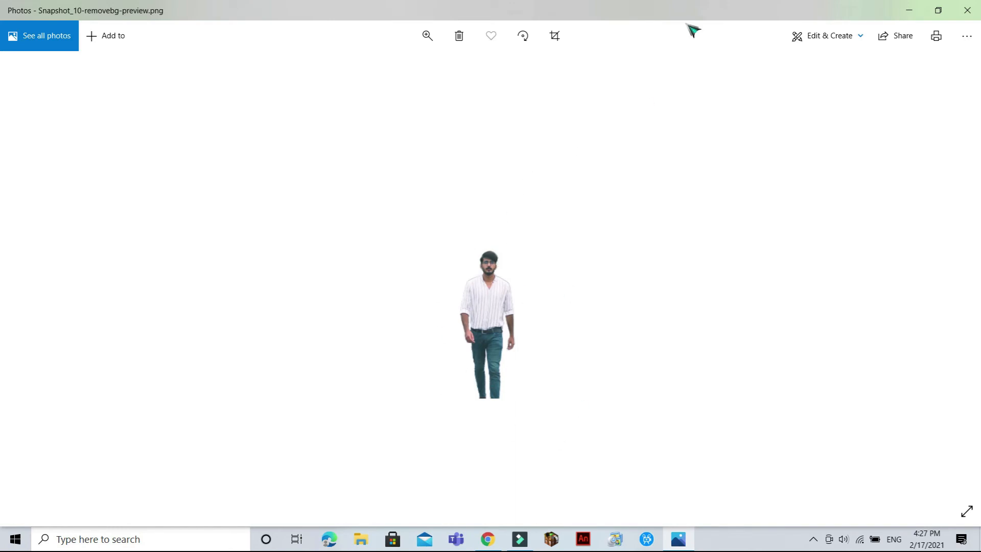
click(969, 8)
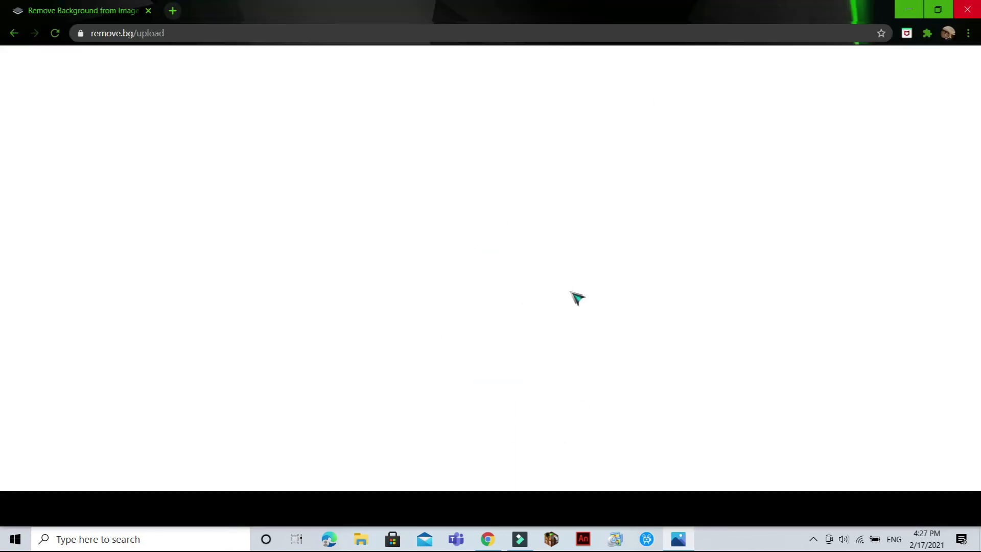
click(923, 6)
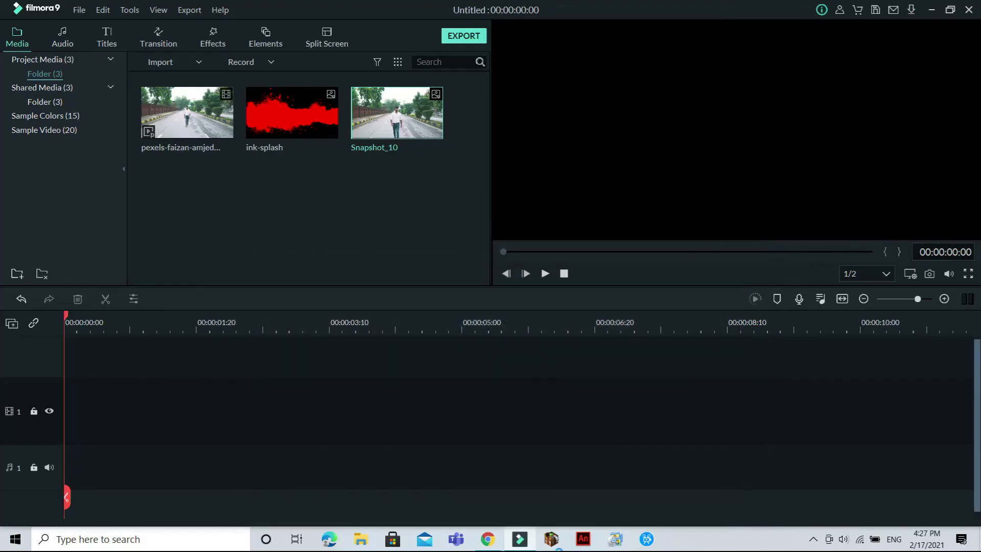
- Import the Snapshot_10-removebg-preview cutout from Downloads into the project media
right_click(177, 224)
click(205, 227)
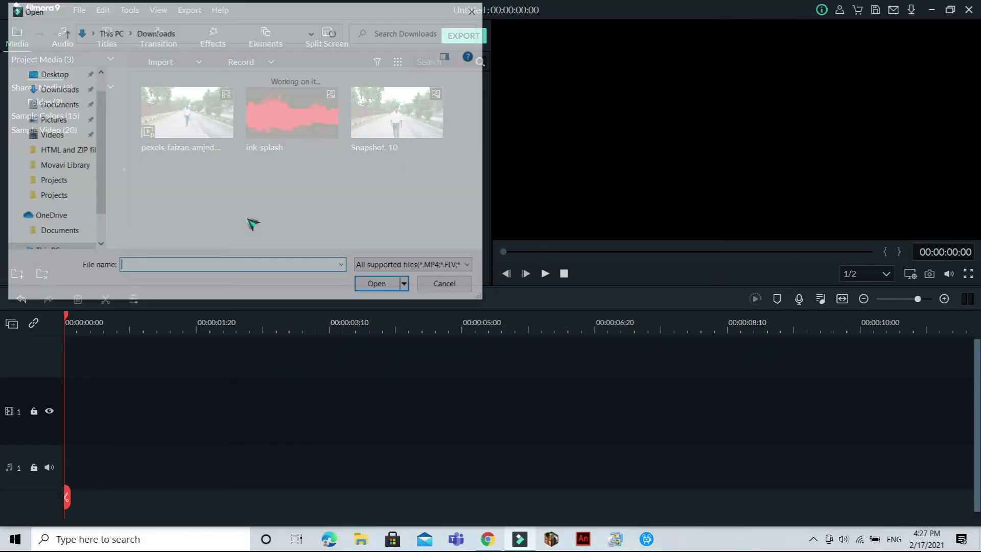
double_click(131, 148)
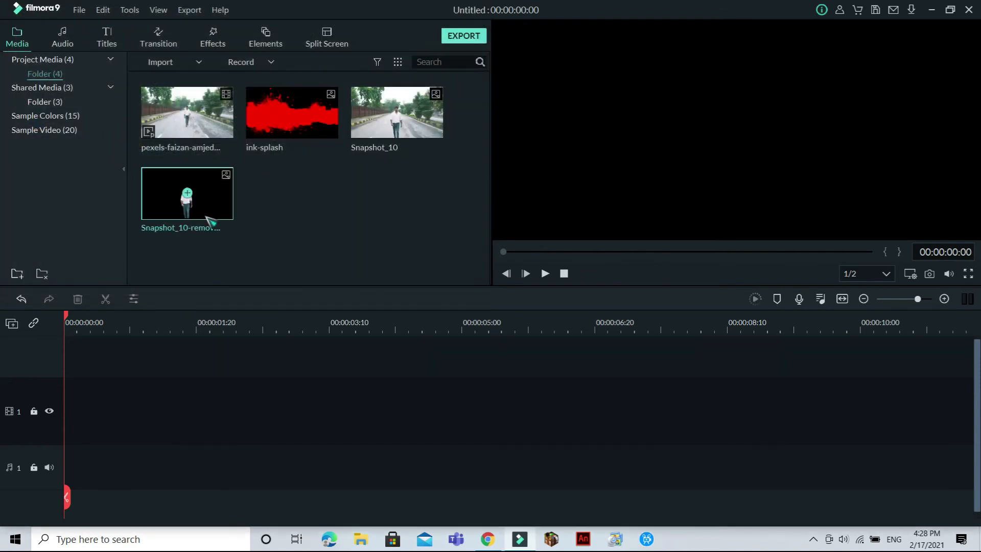
- Place the ink-splash image, instead of the cutout, at the start of video track 1
drag(217, 220, 22, 415)
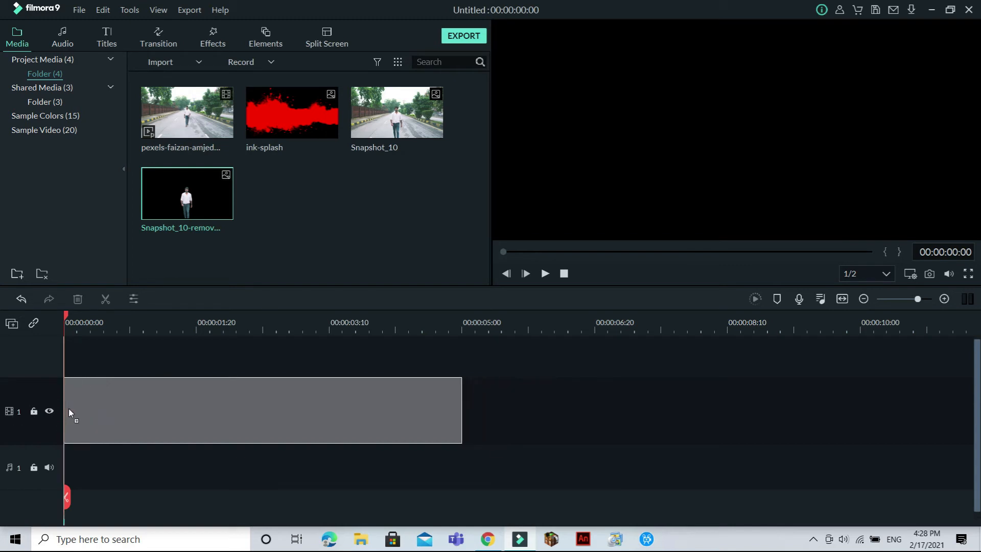
drag(70, 413, 224, 323)
mouse_move(247, 174)
mouse_down()
mouse_move(308, 109)
mouse_move(311, 120)
mouse_move(111, 407)
mouse_move(67, 411)
mouse_up()
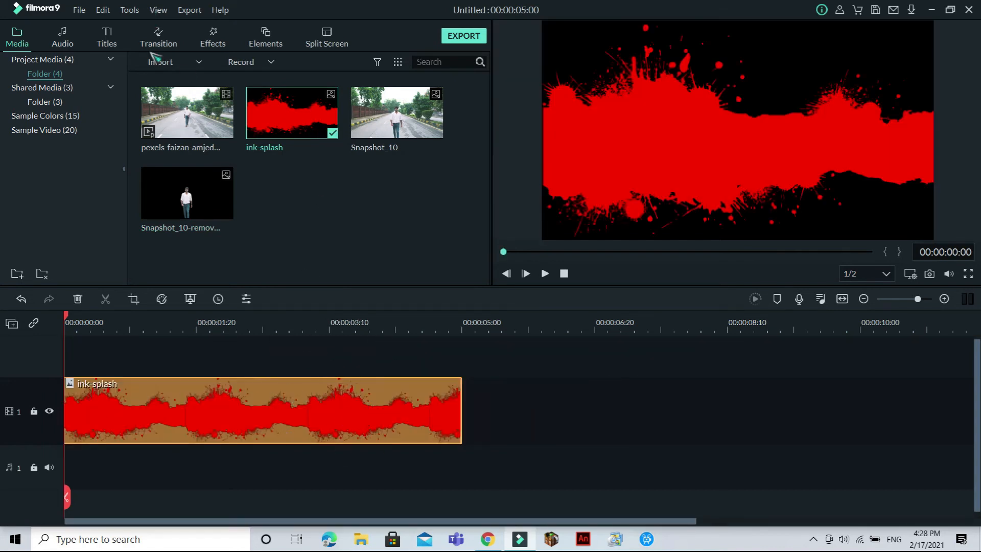
- Add a Default Title on track 2 directly above the ink-splash image and open it for text editing
click(118, 45)
mouse_move(397, 118)
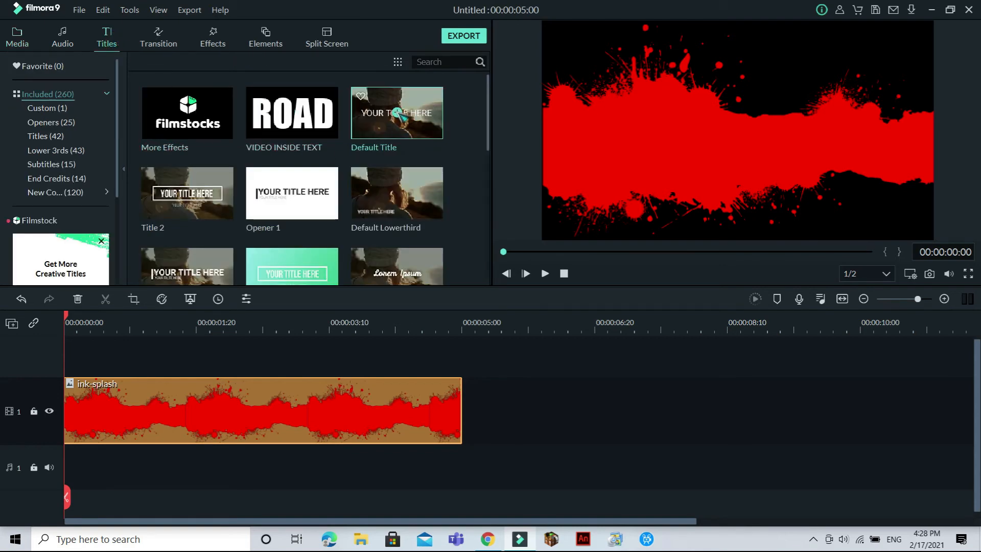
drag(397, 112, 146, 377)
double_click(247, 409)
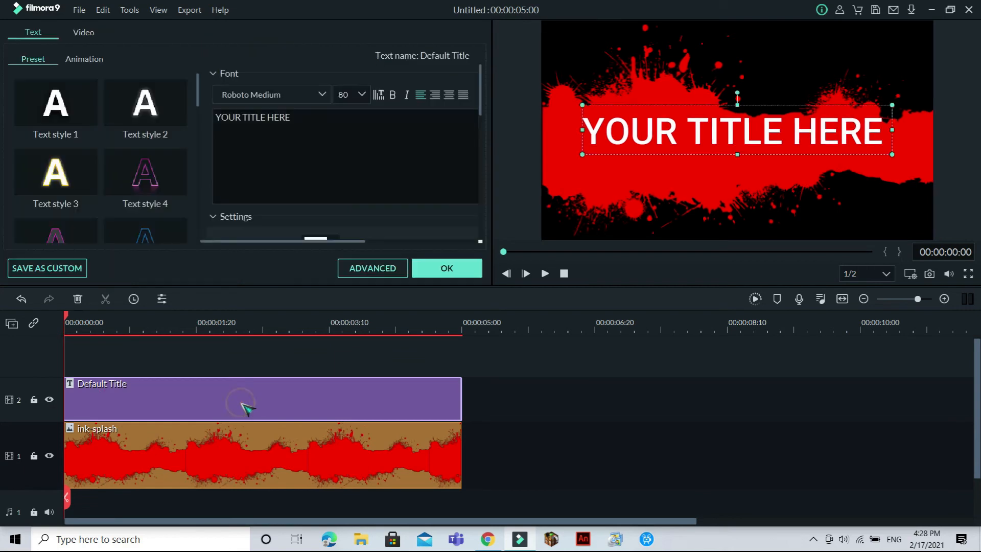
- Open the title's advanced text editing and give the text a black border
click(389, 269)
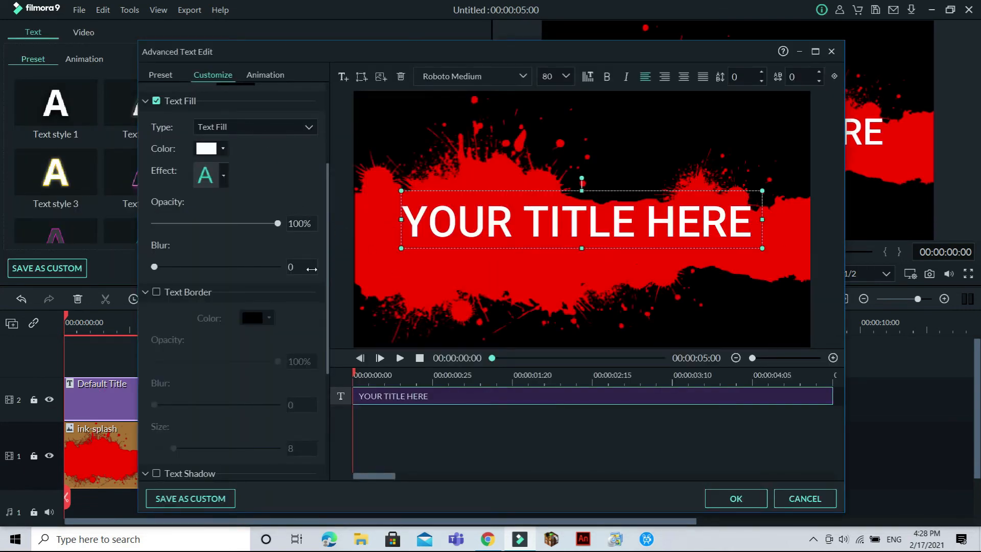
click(157, 292)
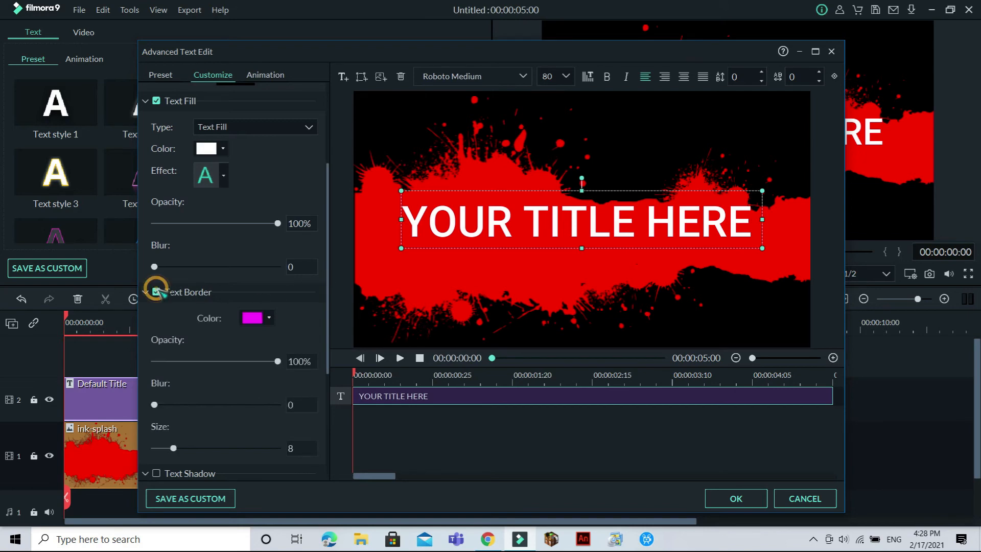
click(272, 318)
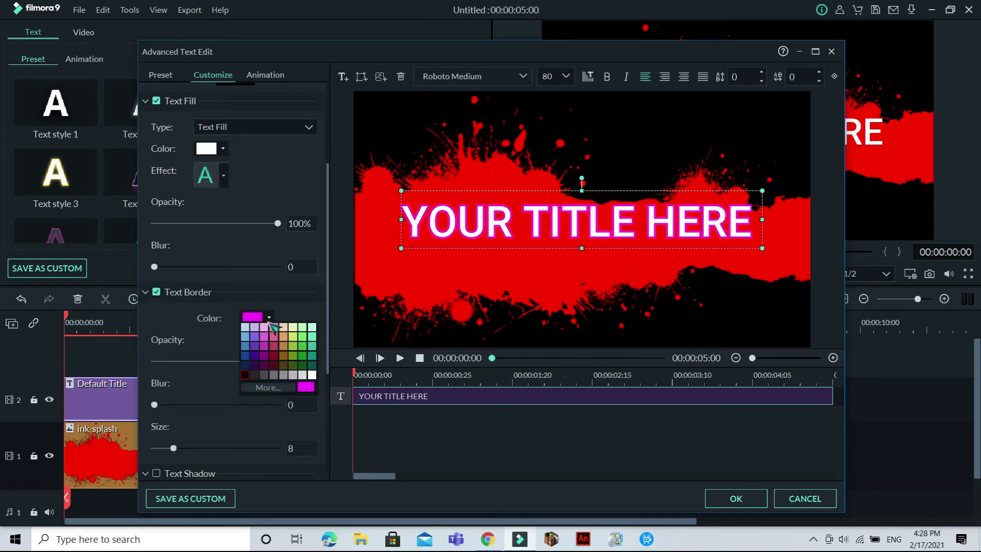
click(246, 375)
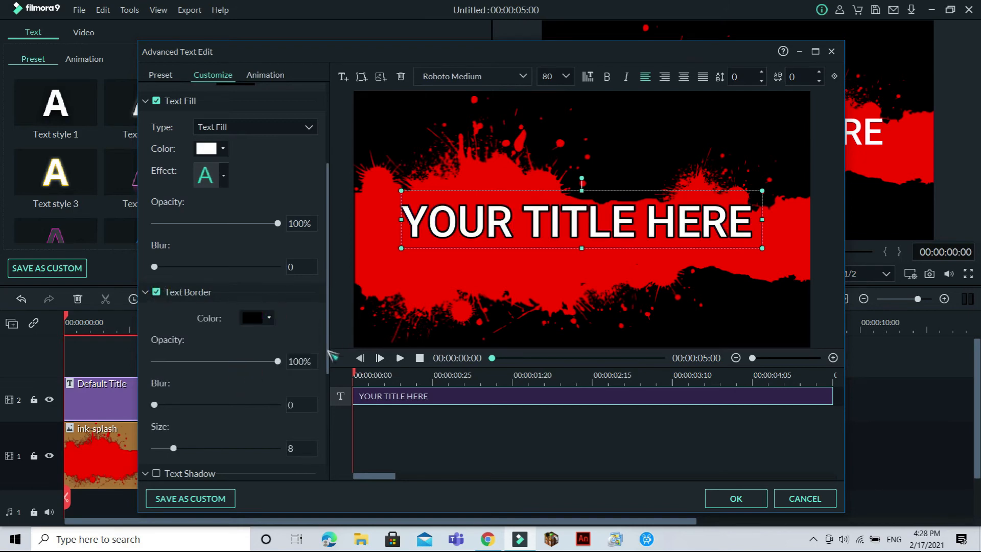
- Replace the placeholder title text with the person's first name in capitals
scroll(327, 352, up, 3)
drag(229, 118, 154, 118)
key(BackSpace)
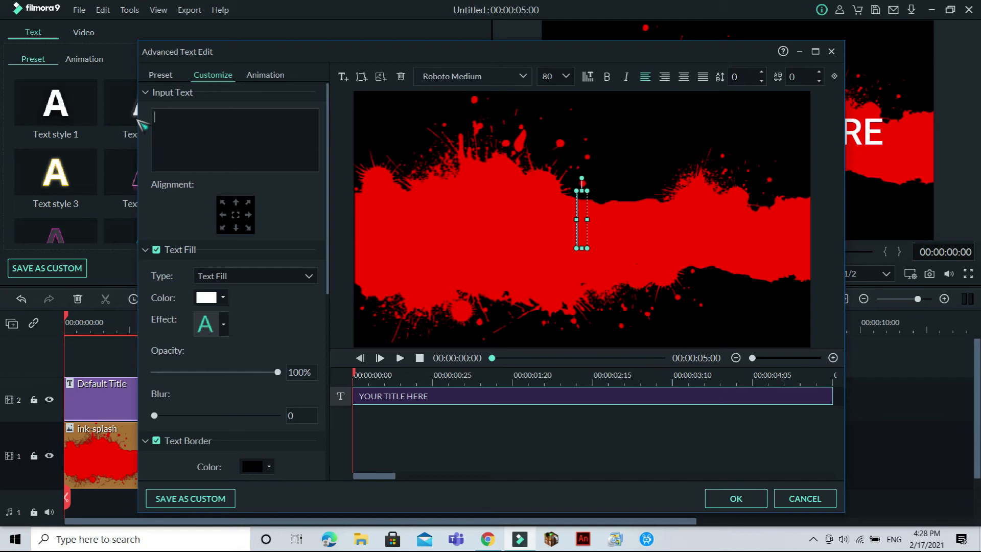
text(SU)
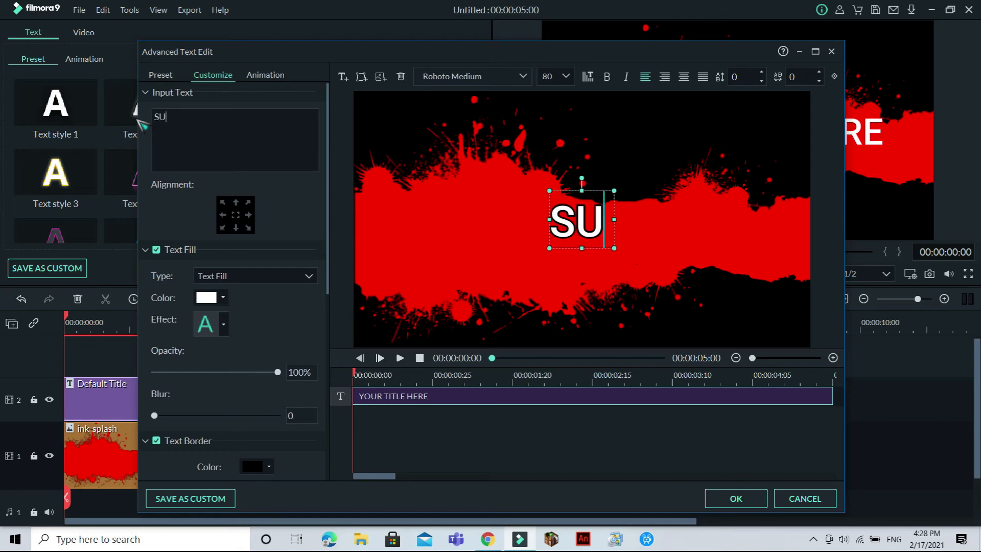
text(RINDER)
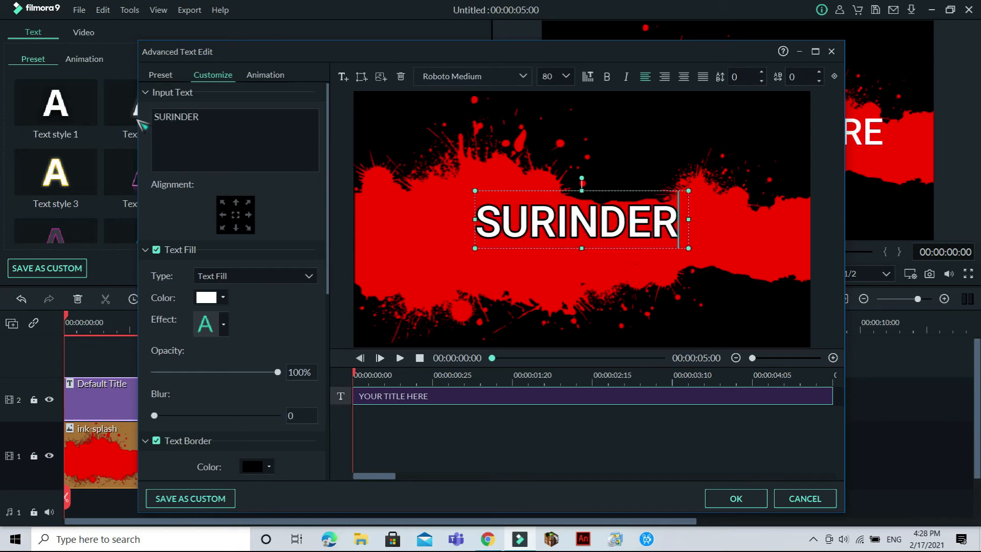
- Set the title's font to Impact at size 125 and move it to the lower-left part of the frame
click(523, 76)
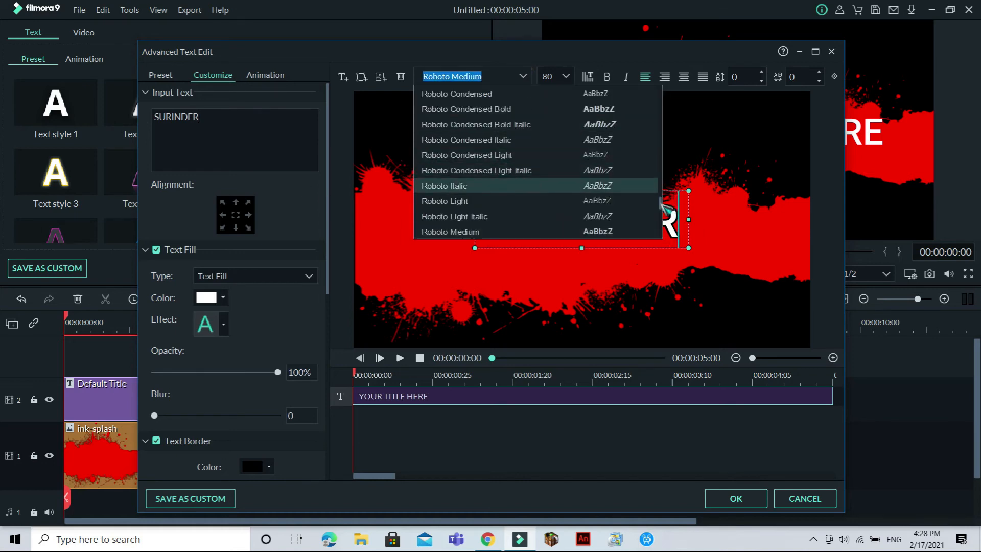
drag(660, 207, 658, 158)
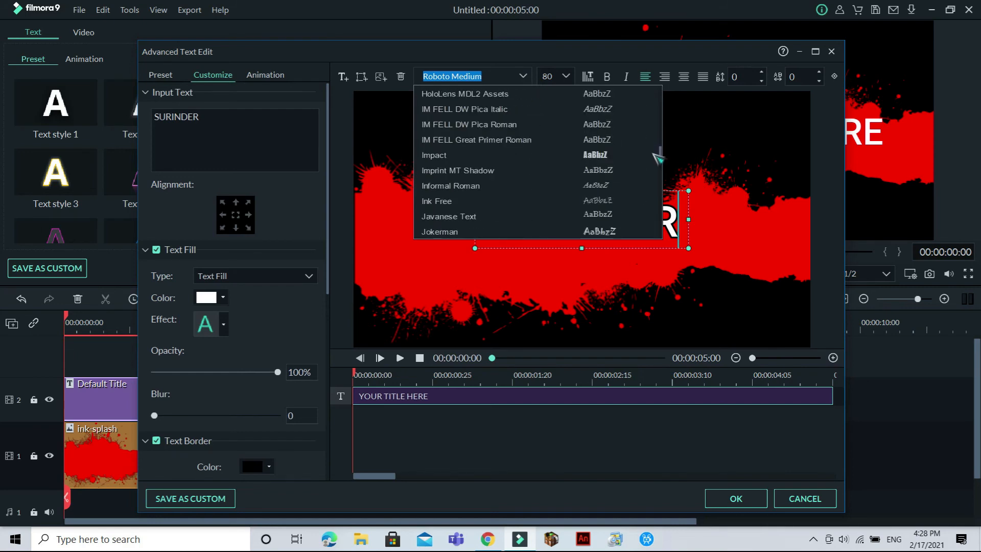
click(613, 154)
click(566, 76)
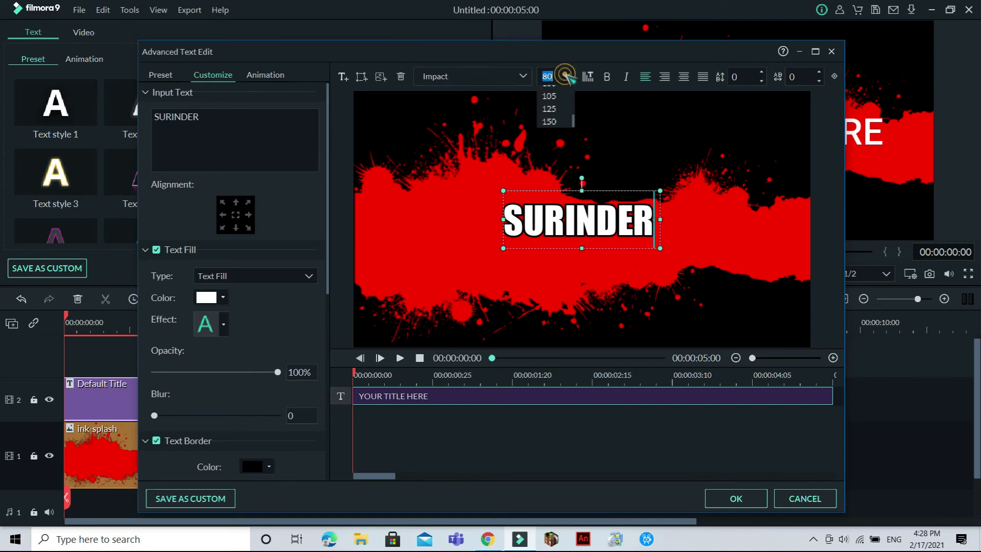
click(560, 142)
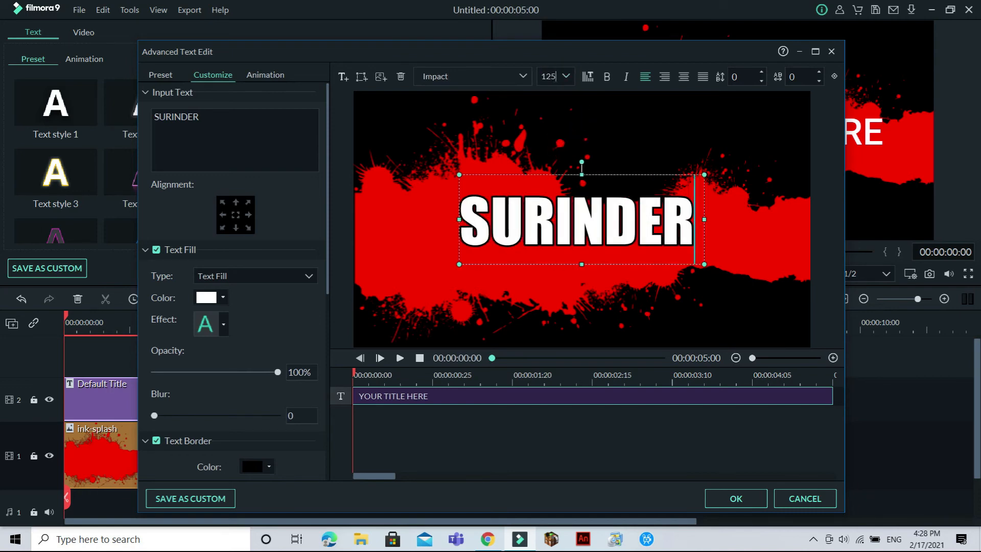
drag(591, 174, 482, 216)
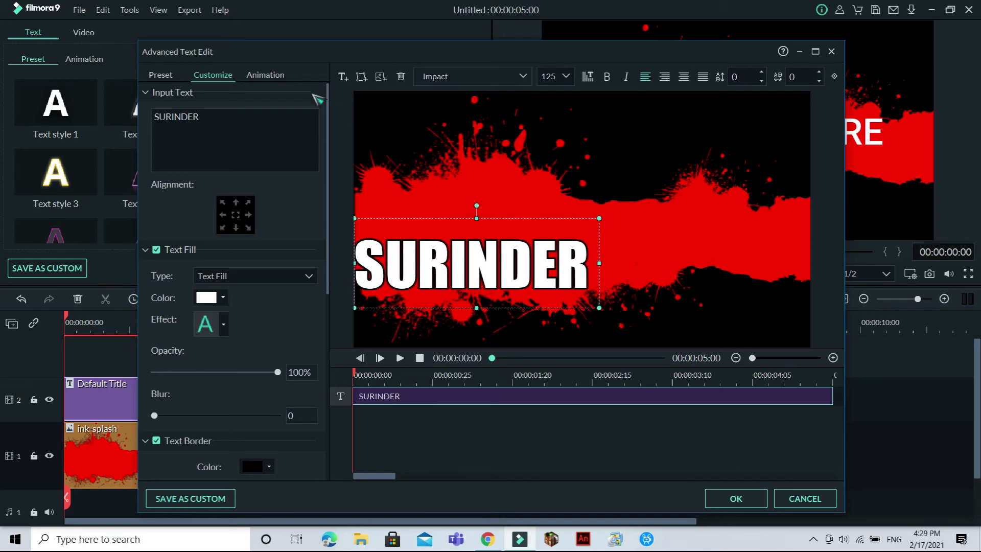
- Apply the Doomo Design animation to the title and accept the text edits
click(266, 76)
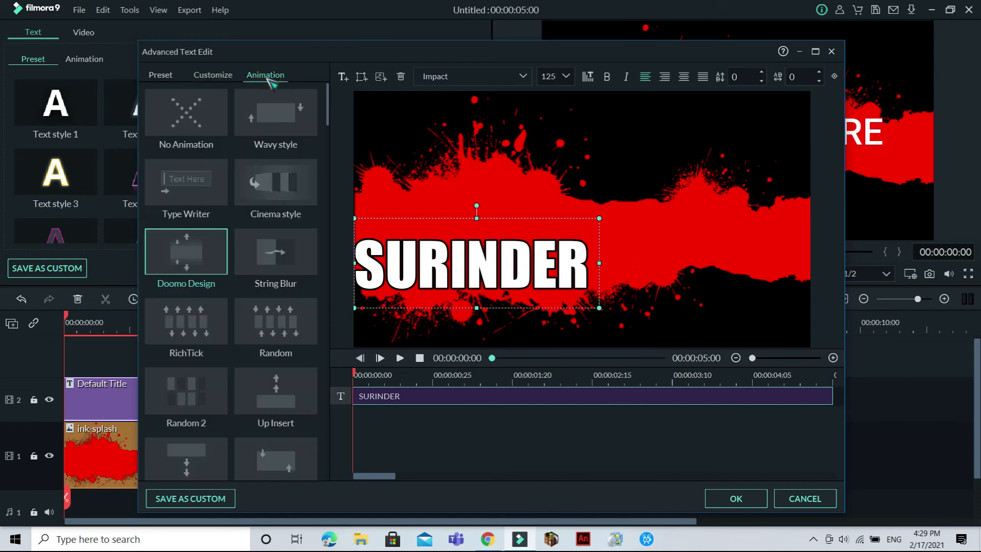
click(195, 248)
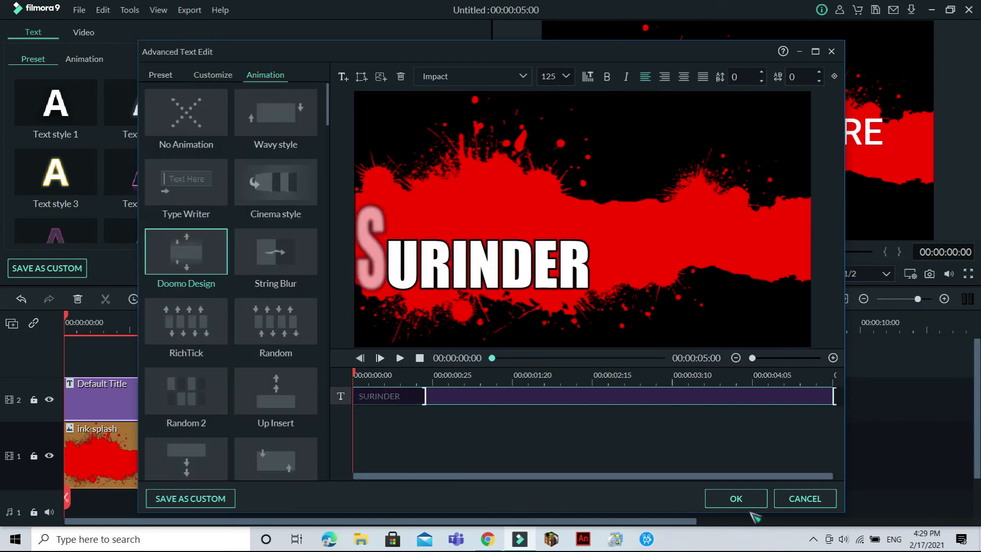
click(736, 498)
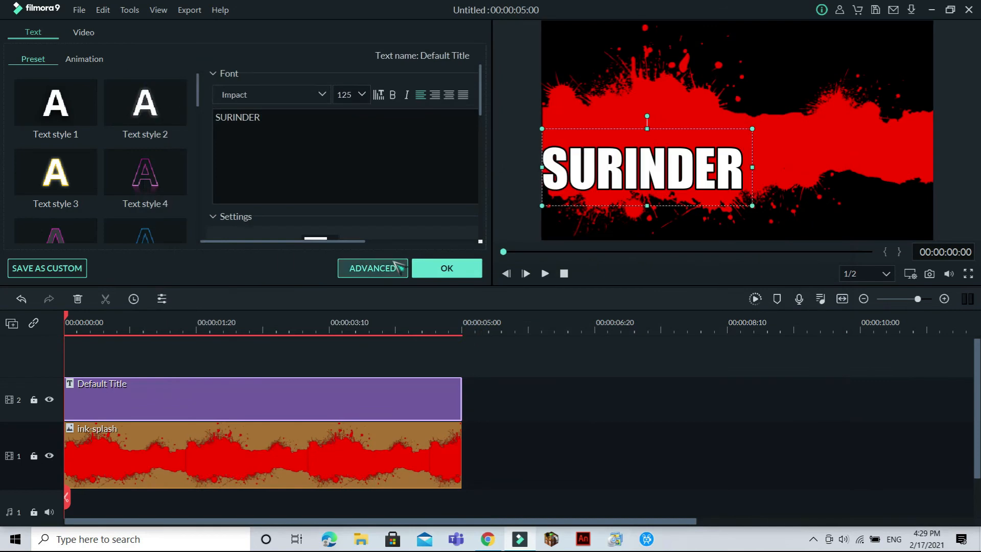
click(448, 268)
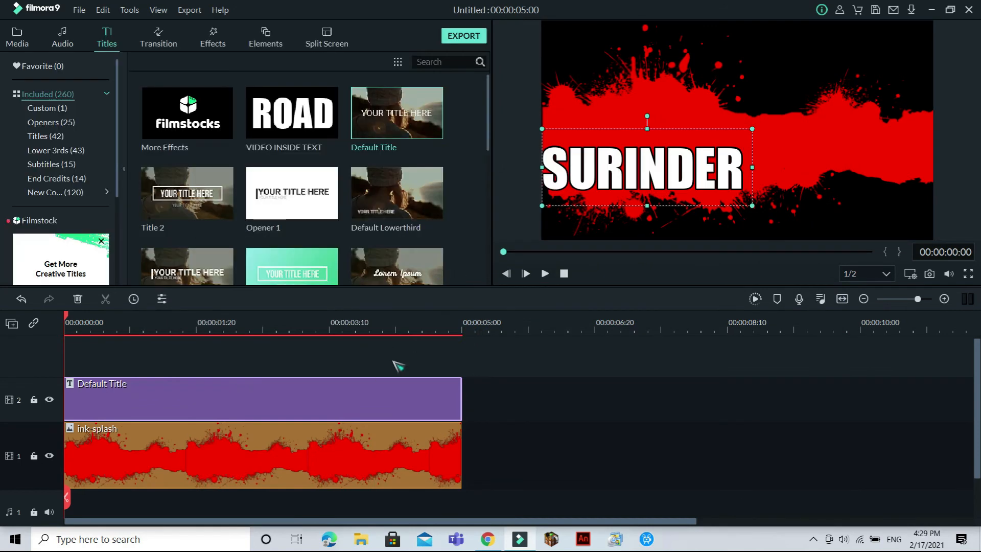
- Place the Snapshot_10-removebg-preview cutout at the start of track 3 above the title and shift it to the title's right
click(27, 34)
drag(229, 204, 189, 398)
drag(735, 187, 793, 179)
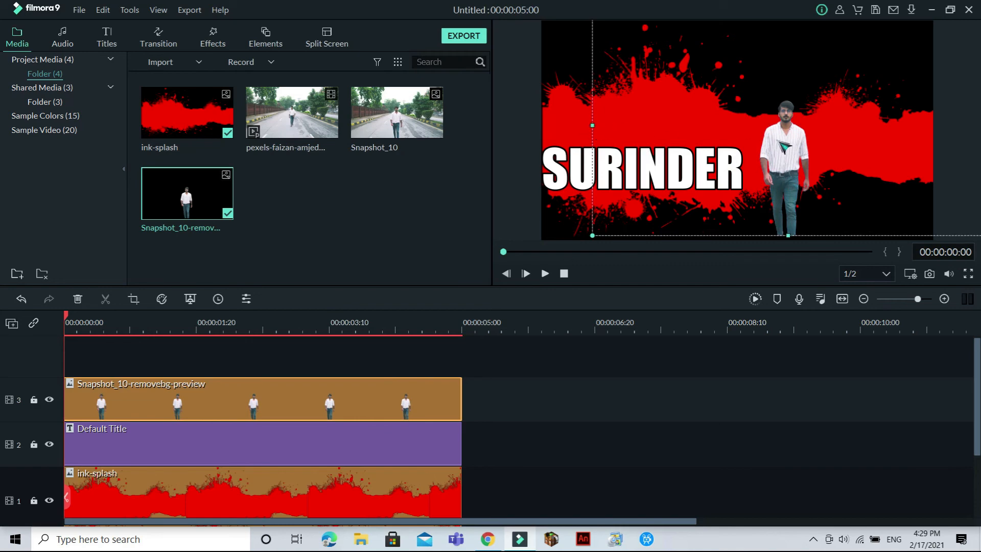
- Enlarge the cutout slightly and position the full figure just right of the title text
drag(778, 142, 714, 149)
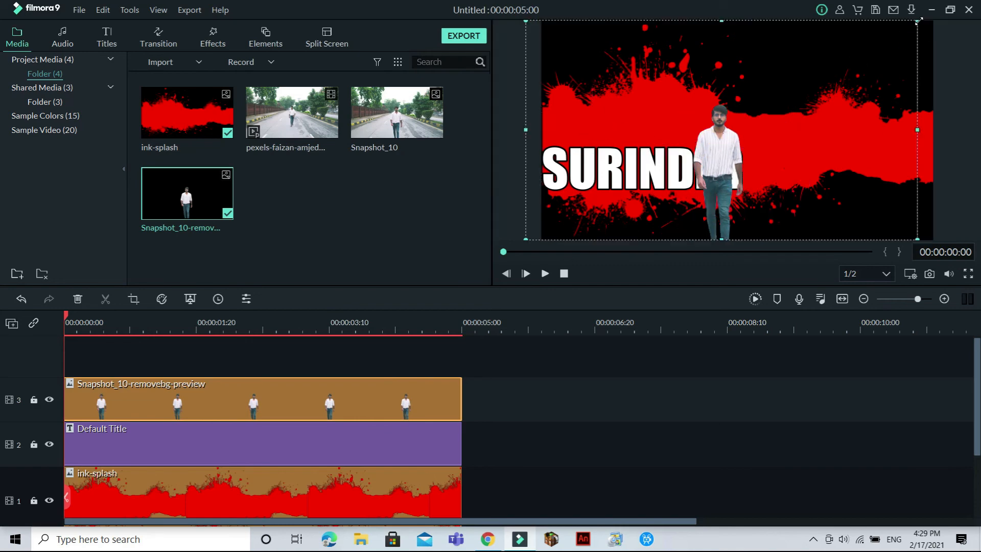
drag(920, 20, 943, 11)
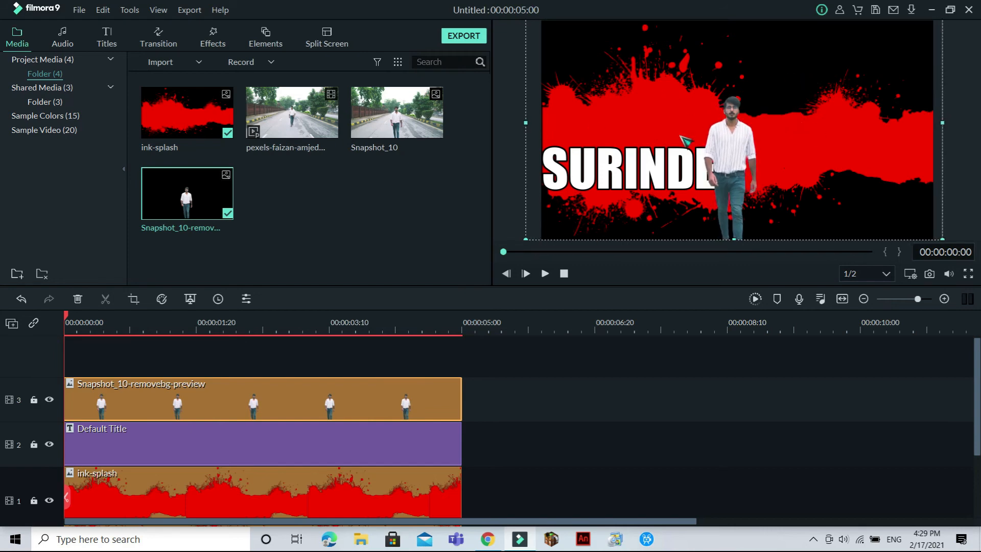
drag(686, 142, 642, 190)
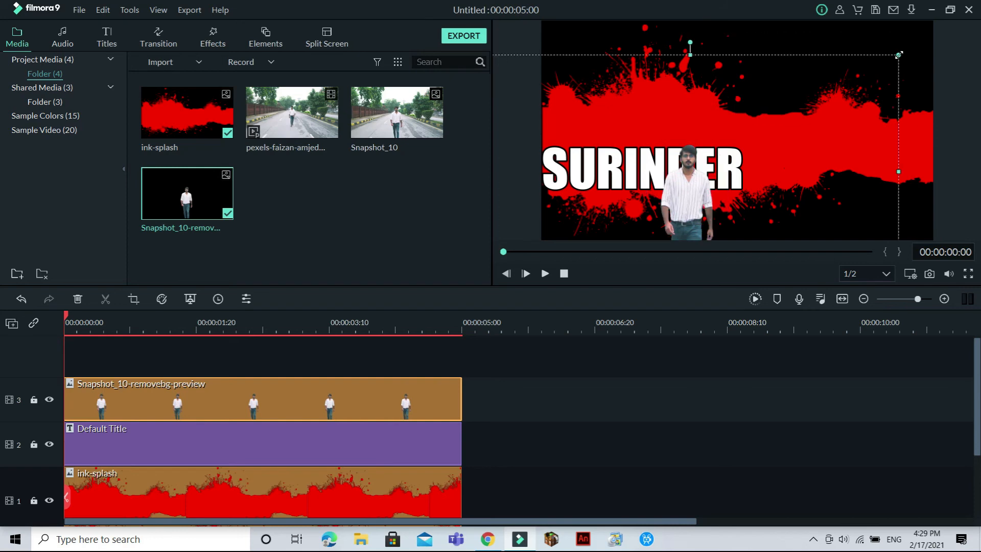
drag(899, 54, 949, 25)
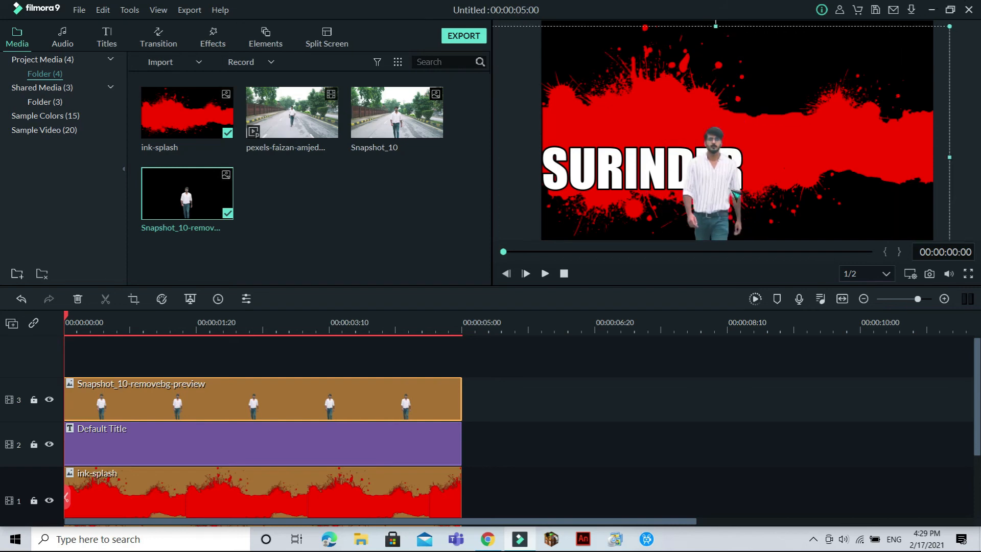
drag(766, 178, 828, 143)
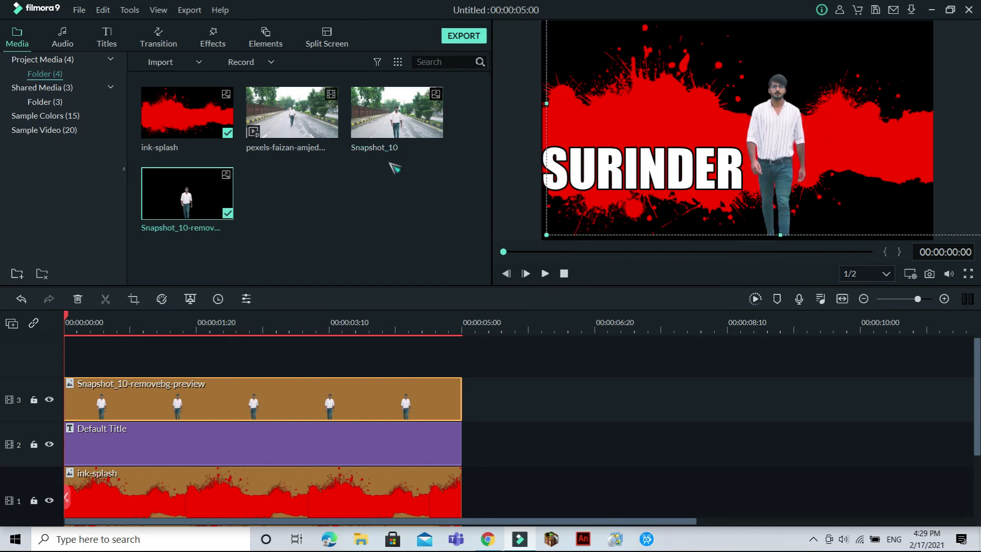
- Deselect the cutout clip and play the composition through to check the title animation
click(402, 227)
click(526, 198)
click(545, 274)
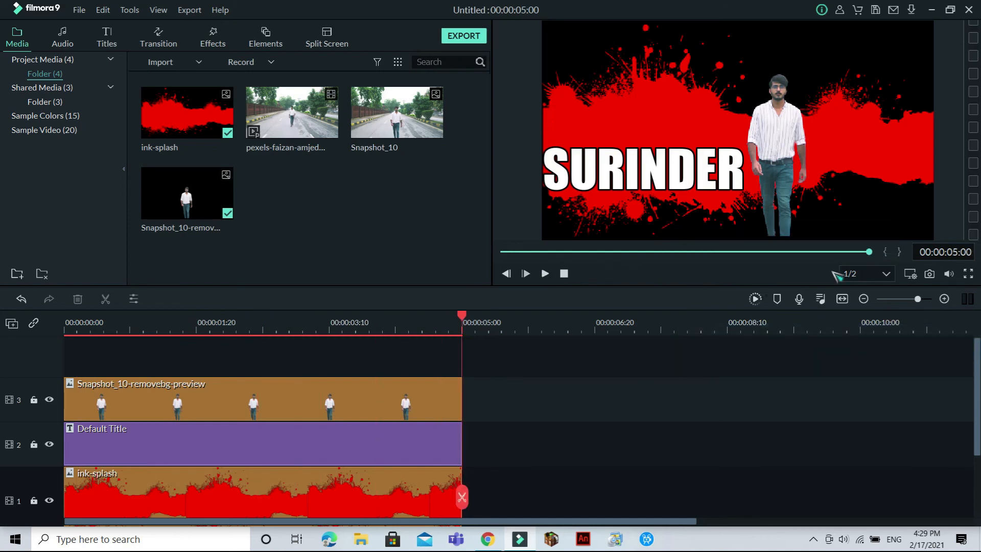
click(61, 40)
click(15, 38)
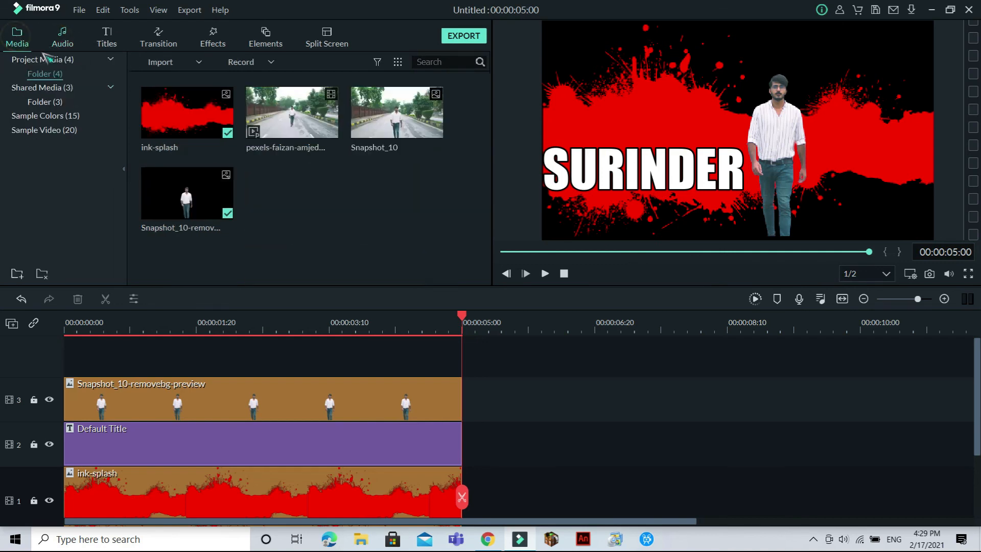